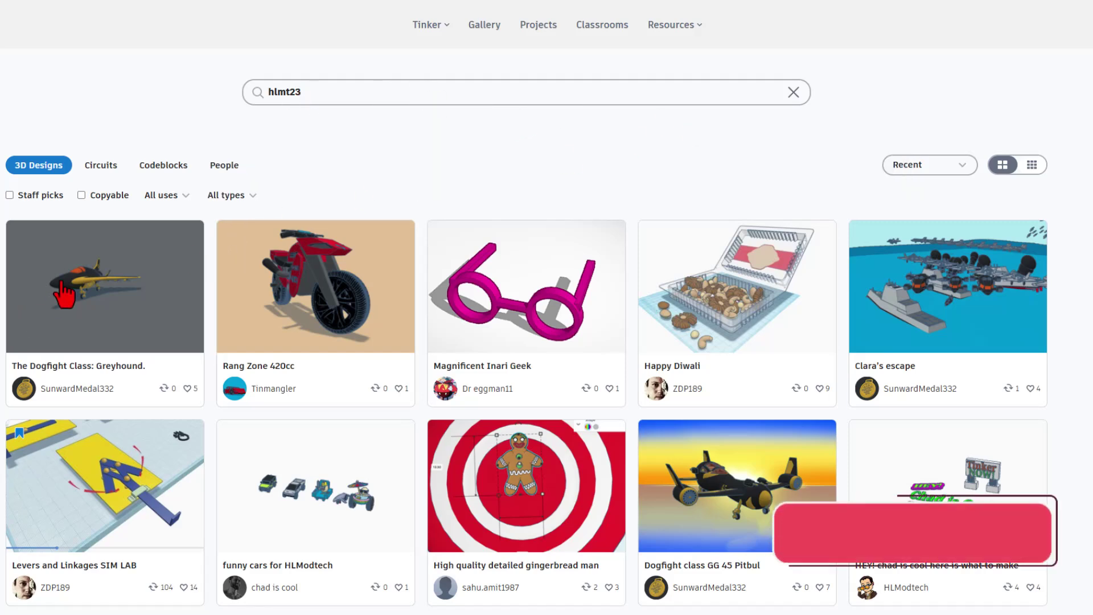
Step: Open The Dogfight Class: Greyhound design, give it the Awesome, A+ reaction and return to the gallery
left_click(116, 282)
left_click(789, 83)
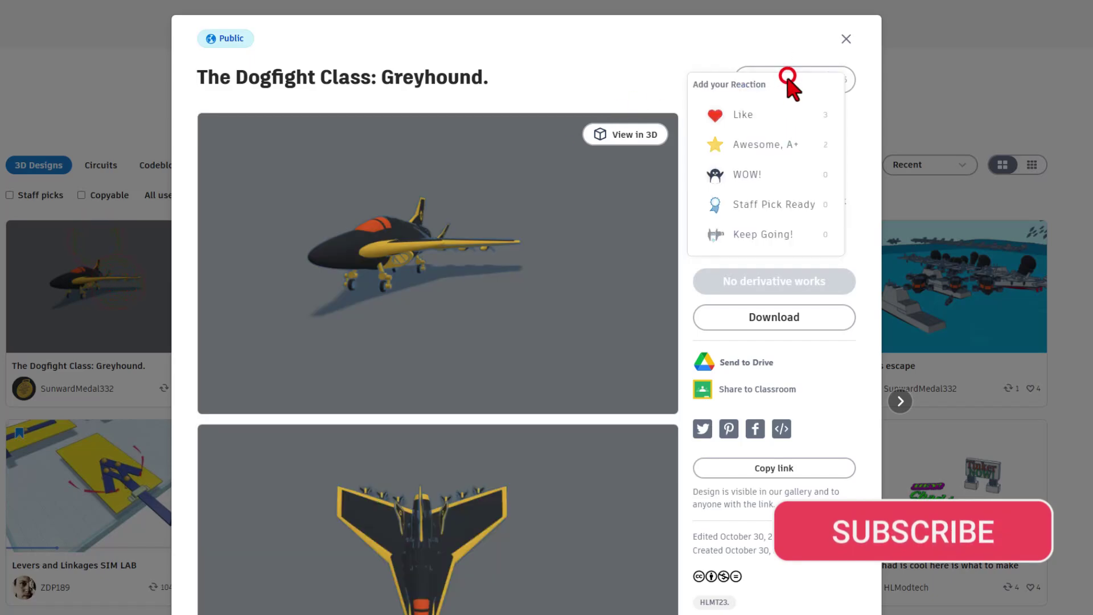
left_click(771, 142)
left_click(907, 86)
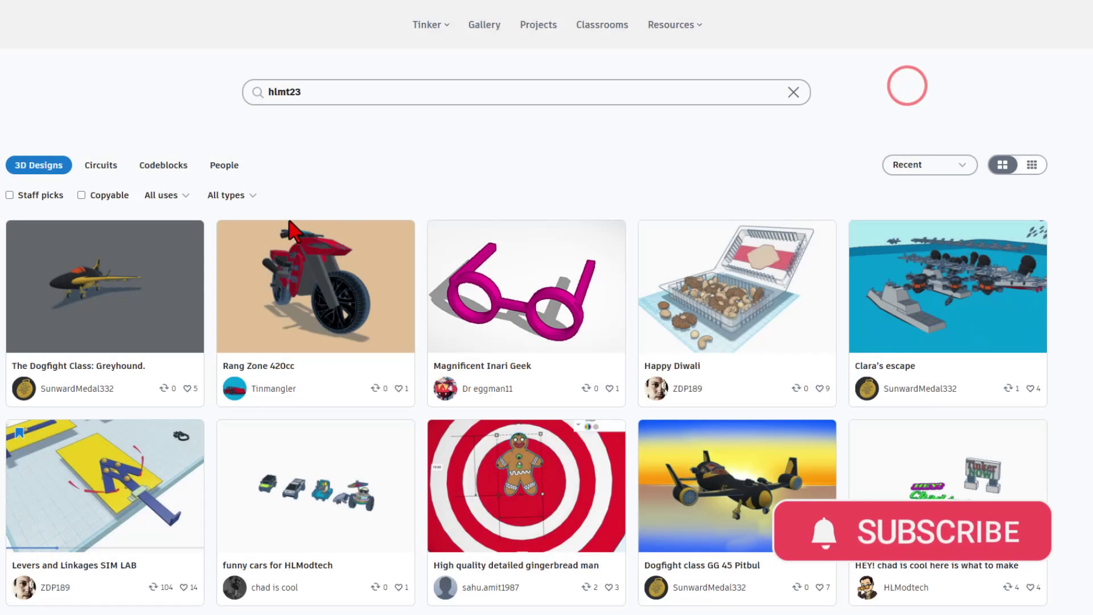
Step: Give the Rang Zone 420cc design an Awesome, A+ reaction, and view the Magnificent Inari Geek design
left_click(308, 283)
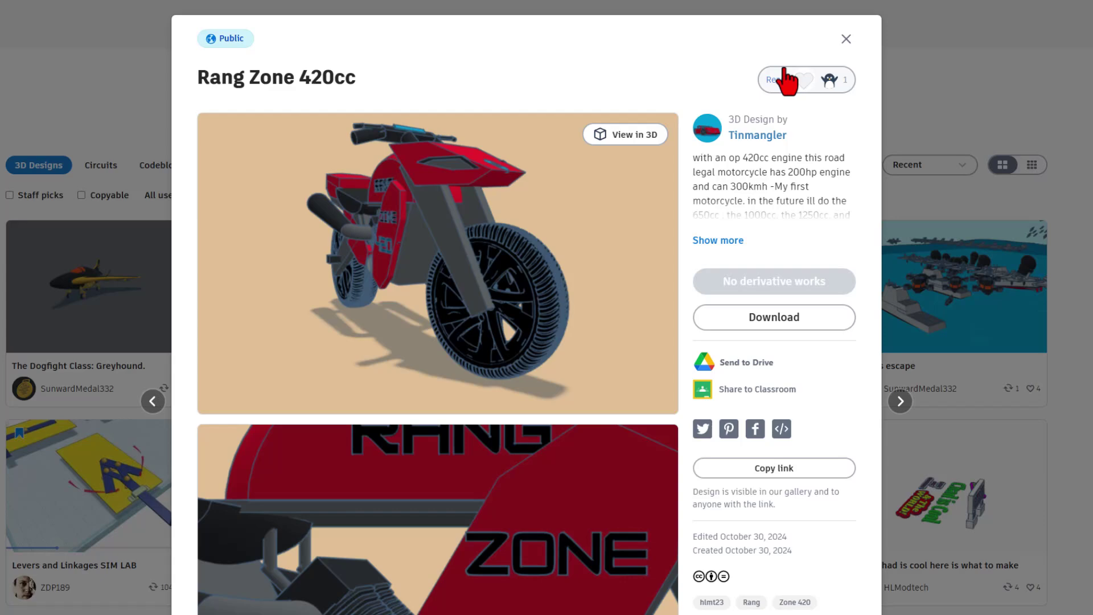
left_click(788, 82)
left_click(769, 155)
left_click(907, 137)
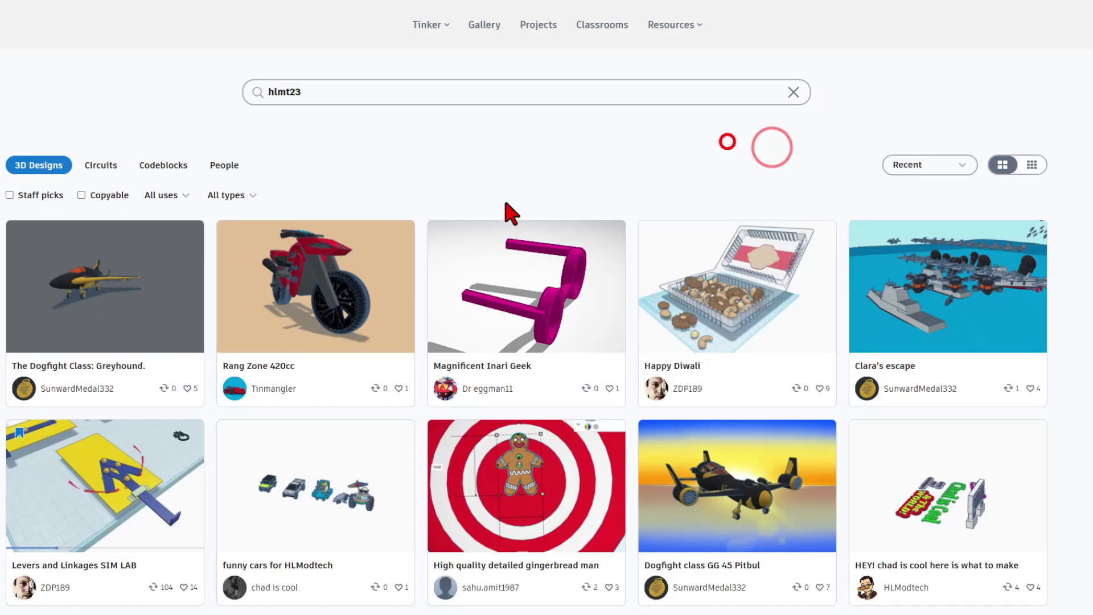
left_click(542, 276)
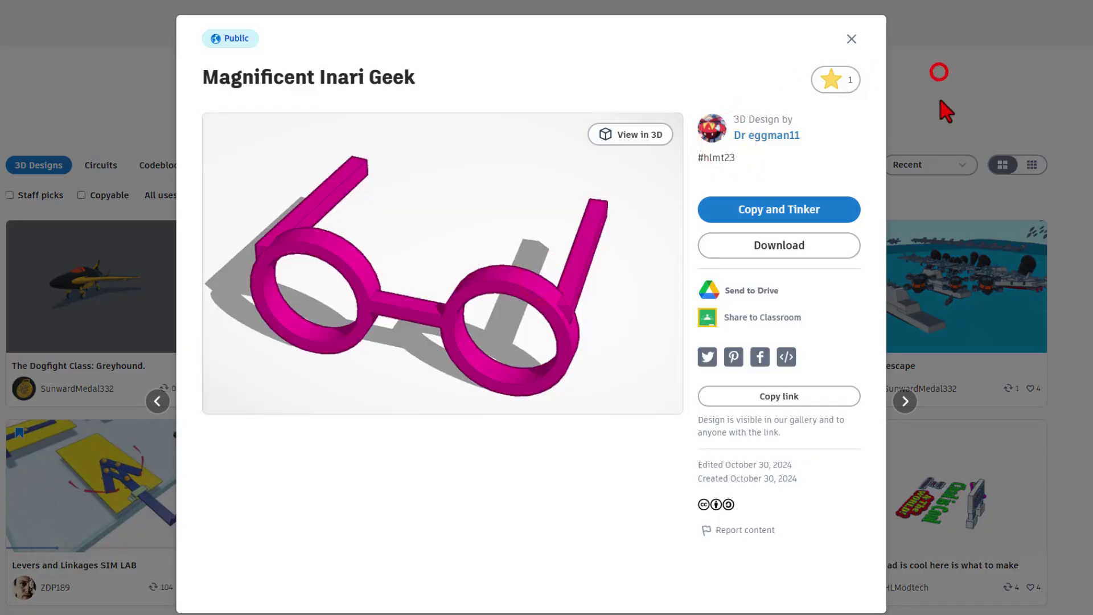
left_click(941, 101)
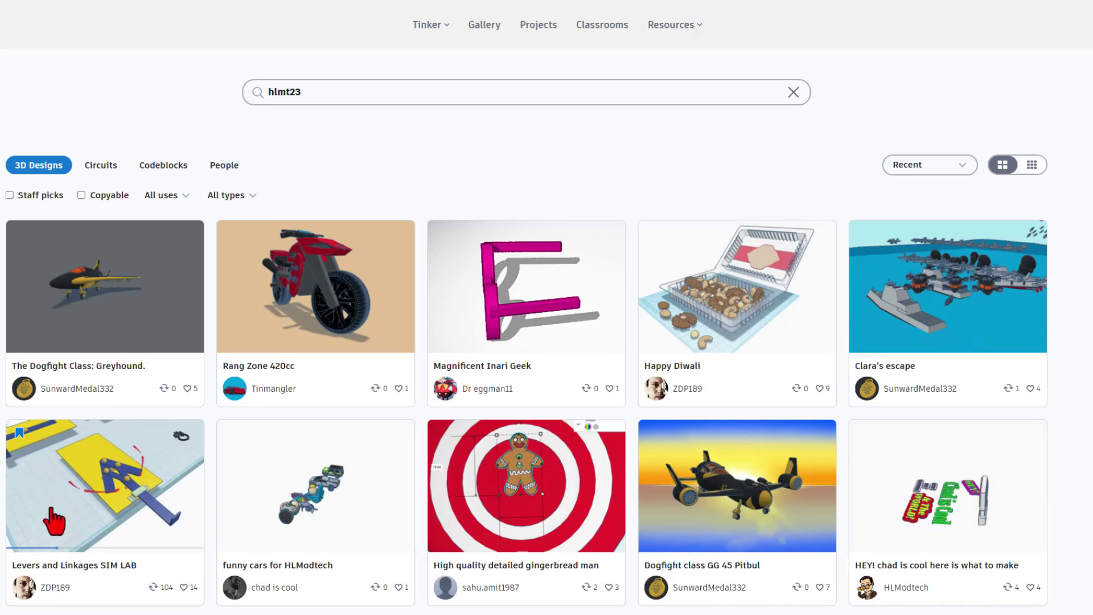
Step: Open the Levers and Linkages SIM LAB design and replace its existing Awesome, A+ reaction with WOW!
left_click(89, 488)
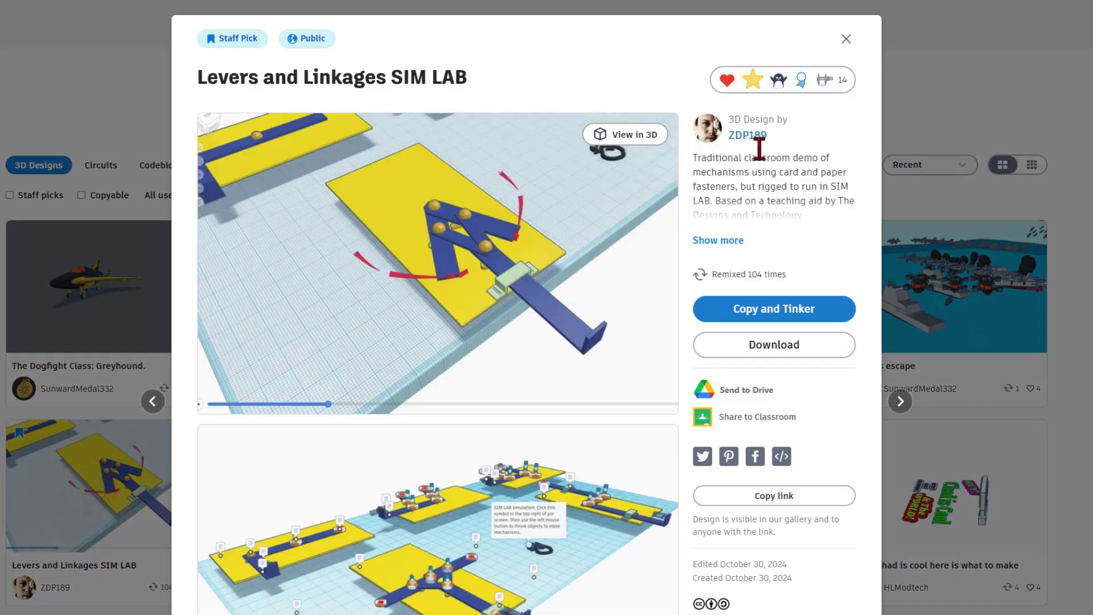
left_click(783, 77)
left_click(772, 139)
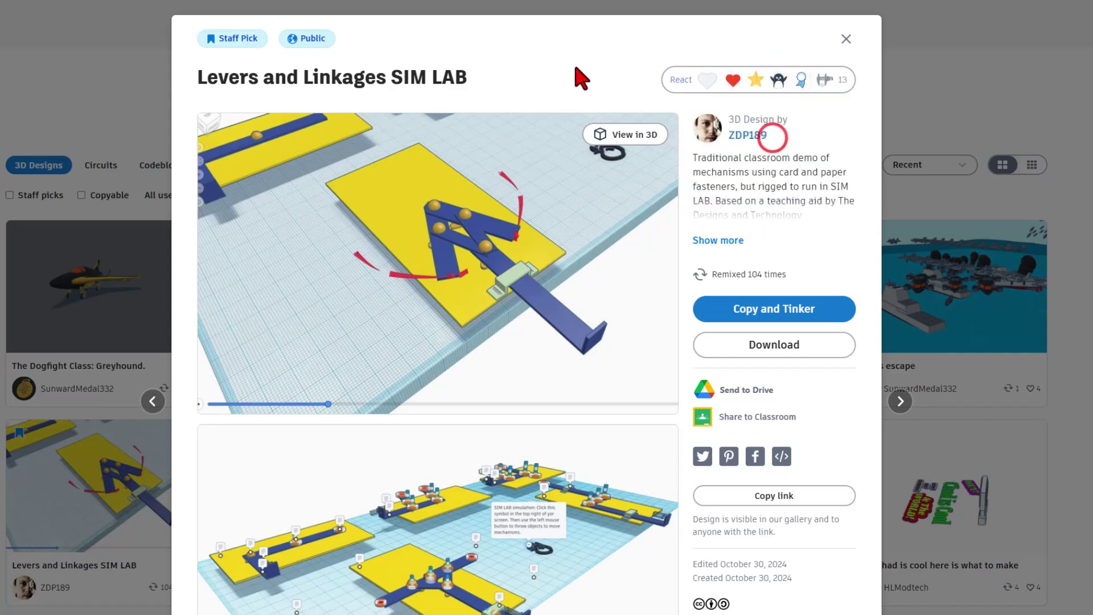
left_click(576, 65)
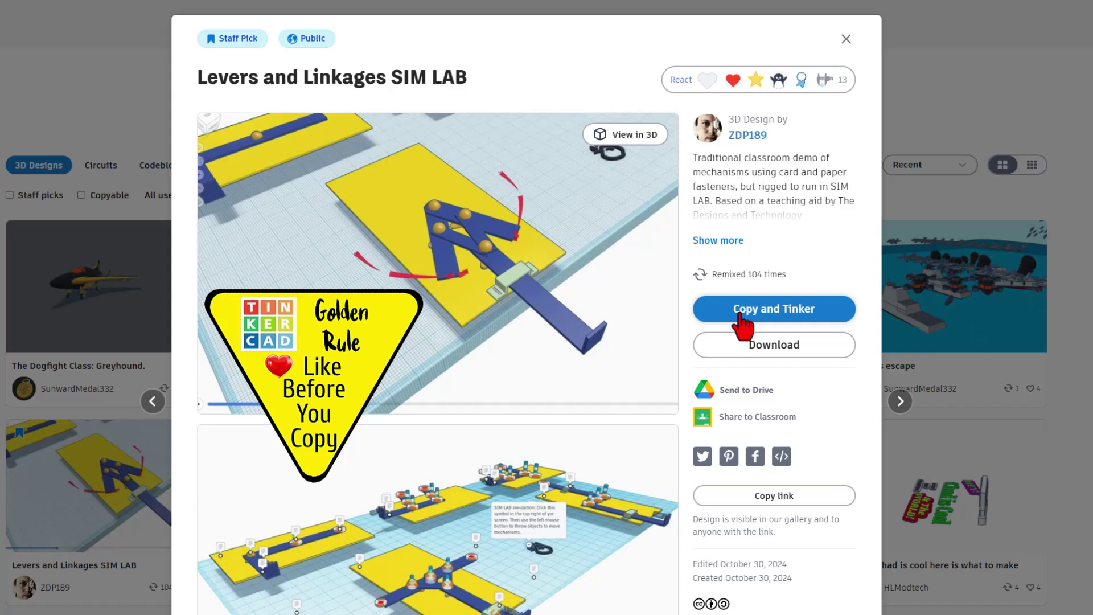
left_click(764, 80)
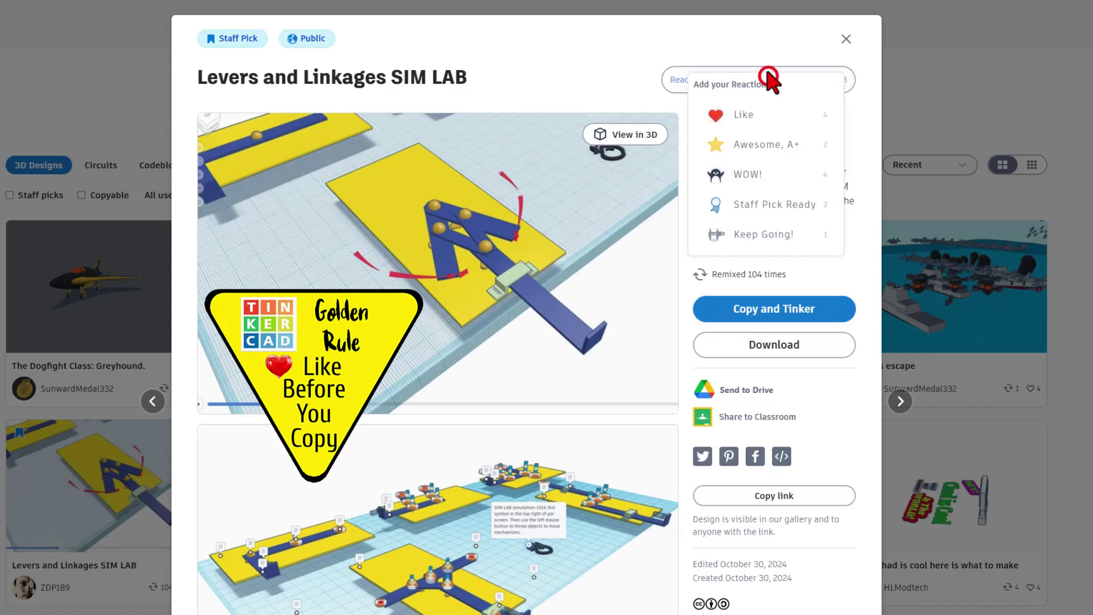
left_click(766, 174)
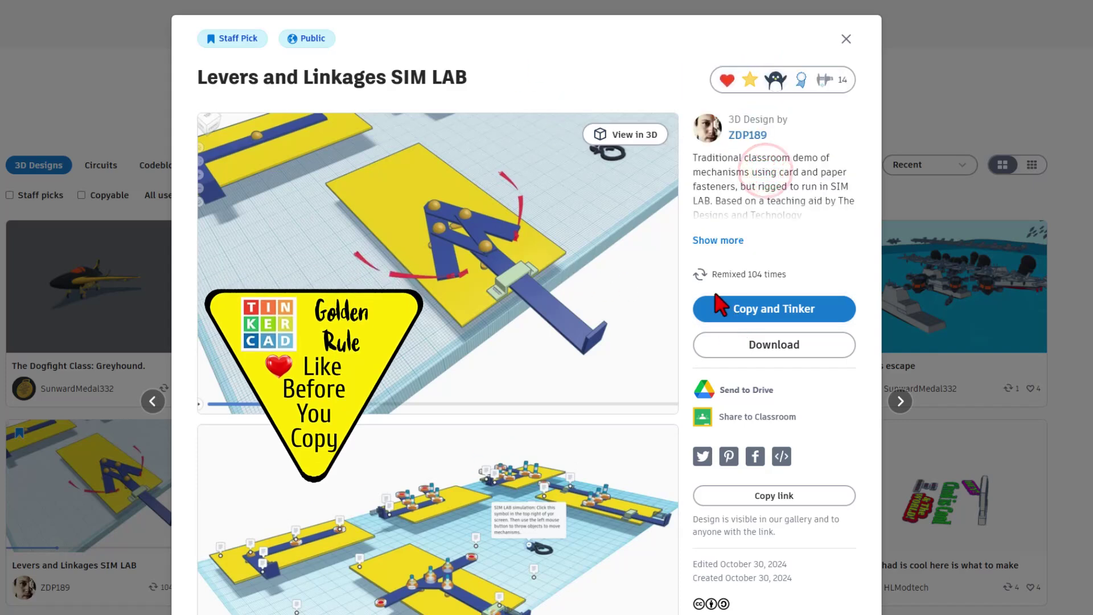
Step: Copy the Levers and Linkages design into the 3D editor and look over its mechanisms and SIM LAB note
left_click(763, 312)
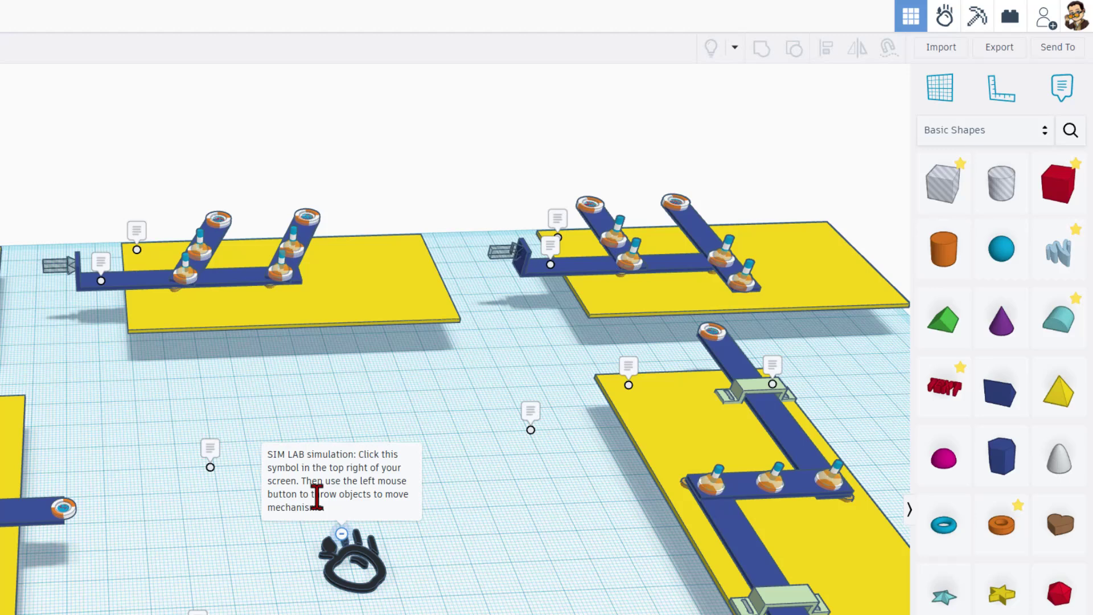
scroll(449, 508, "up", 3)
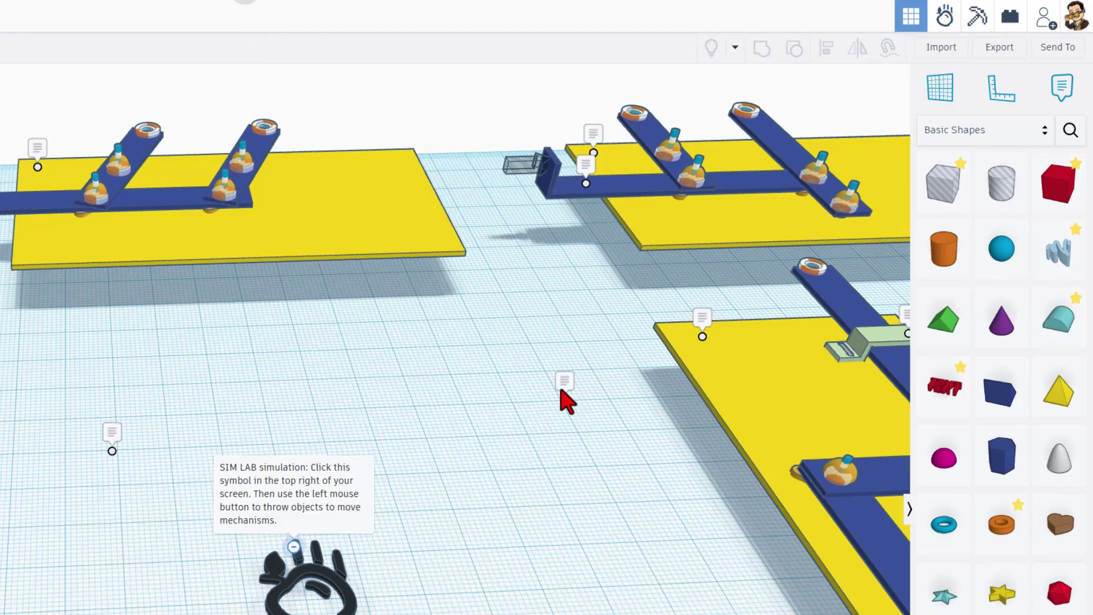
scroll(441, 592, "down", 2)
right_click_drag(108, 570, 82, 563)
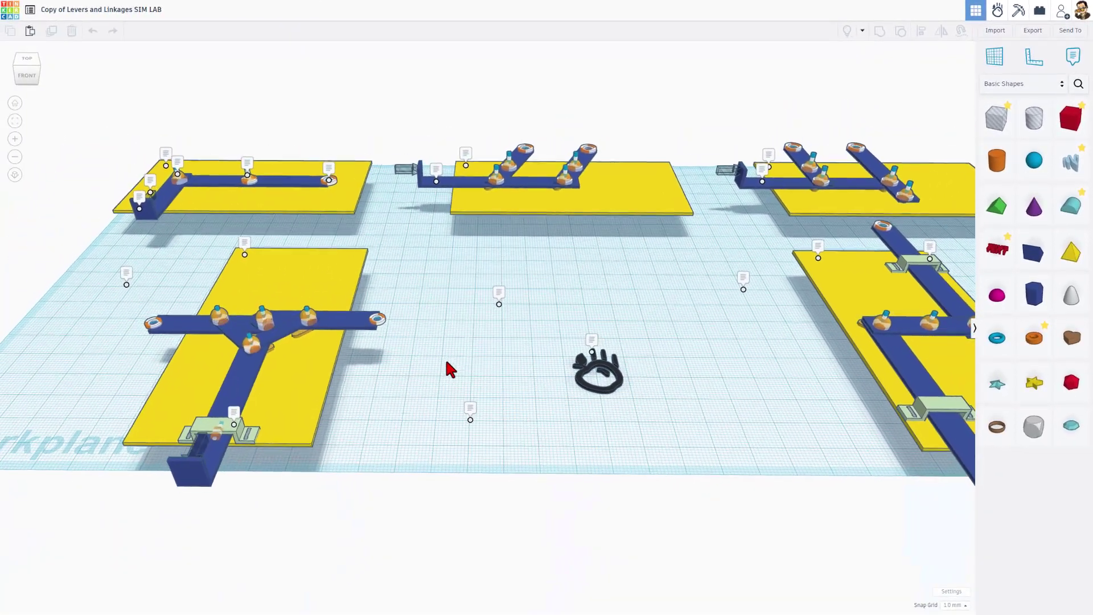
right_click_drag(447, 363, 469, 371)
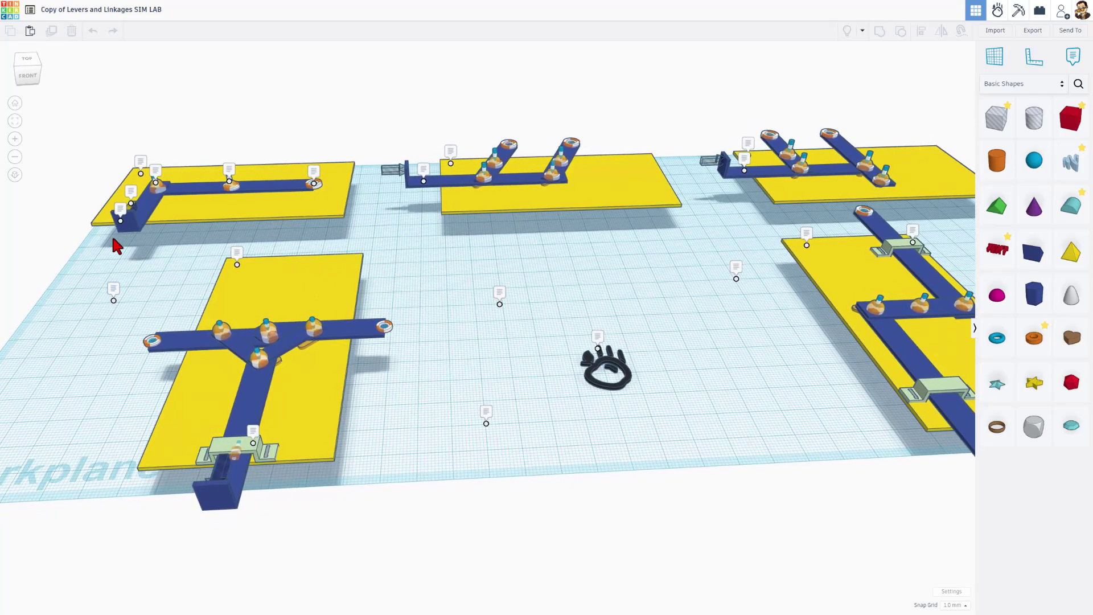
Step: Read the Mechanism A label and the note about holes in SIM LAB, and select the hole arrow
scroll(146, 139, "up", 6)
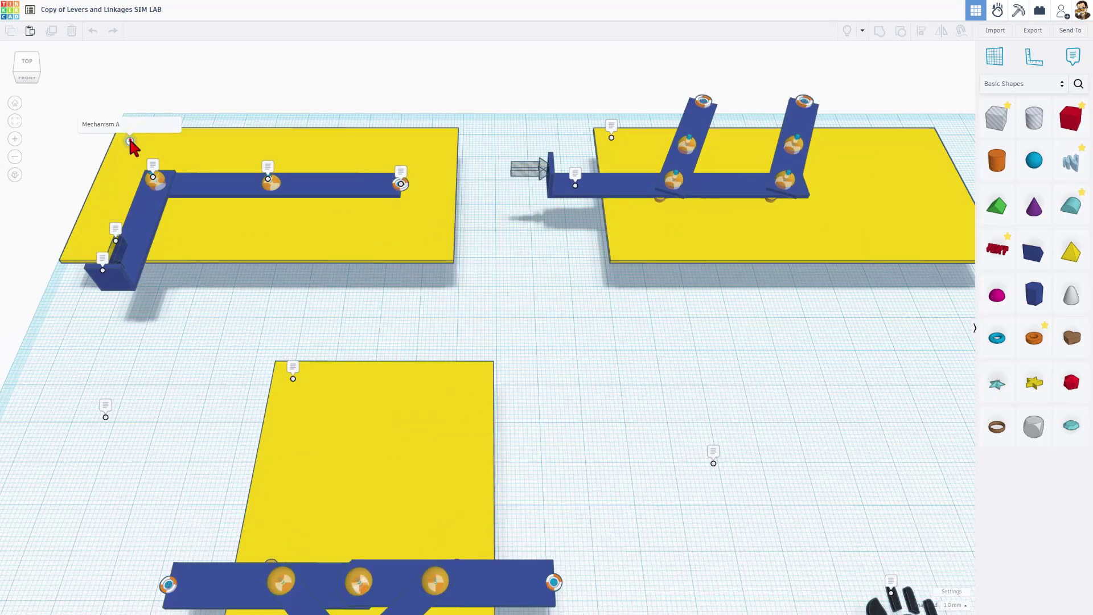
left_click(130, 141)
left_click(122, 226)
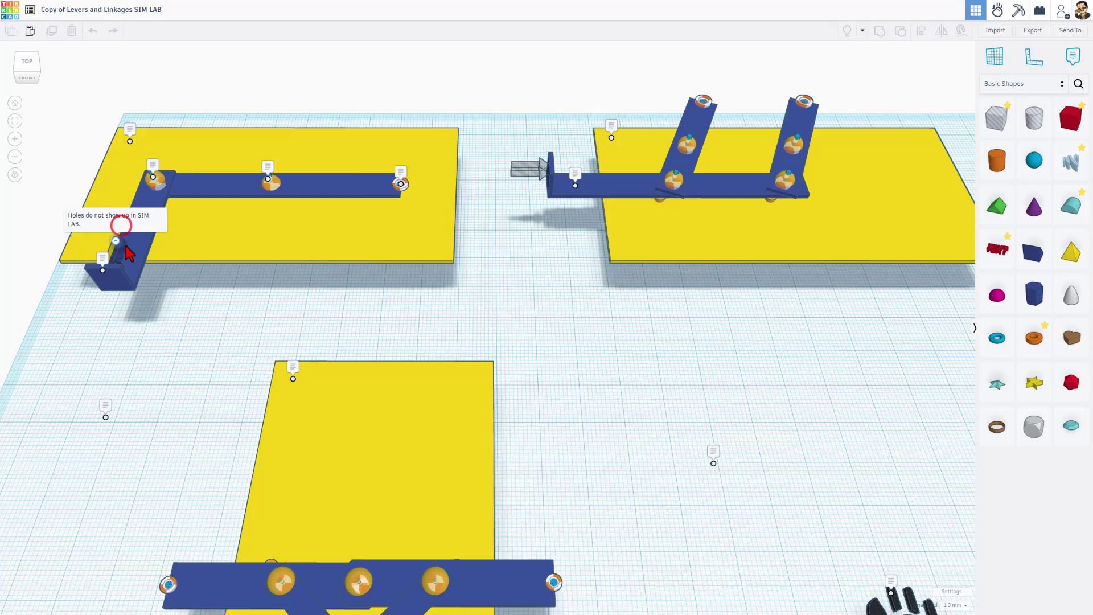
scroll(123, 245, "up", 2)
right_click_drag(136, 248, 75, 255)
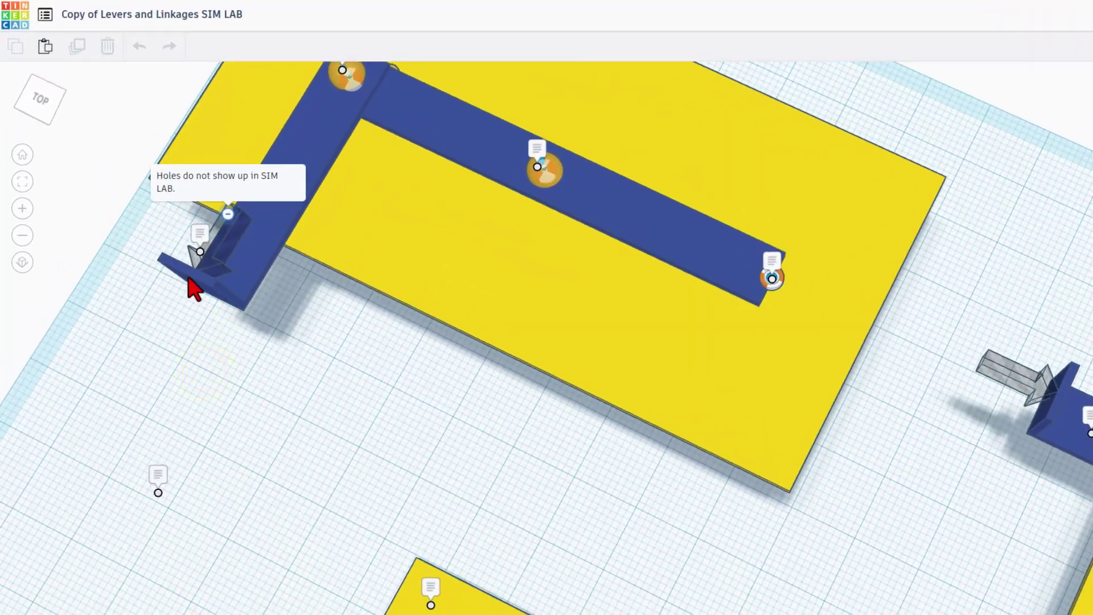
left_click(231, 226)
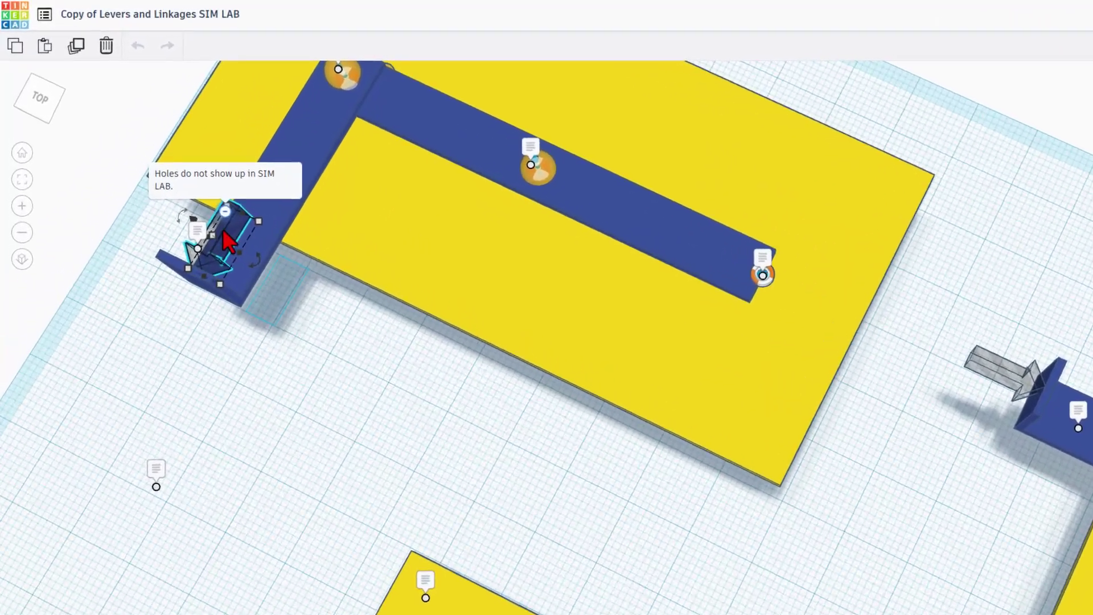
Step: Read the notes on Mechanism A's input tab and loose pivot, and examine the pivot from a lower angle
left_click(136, 155)
right_click_drag(166, 224, 272, 392)
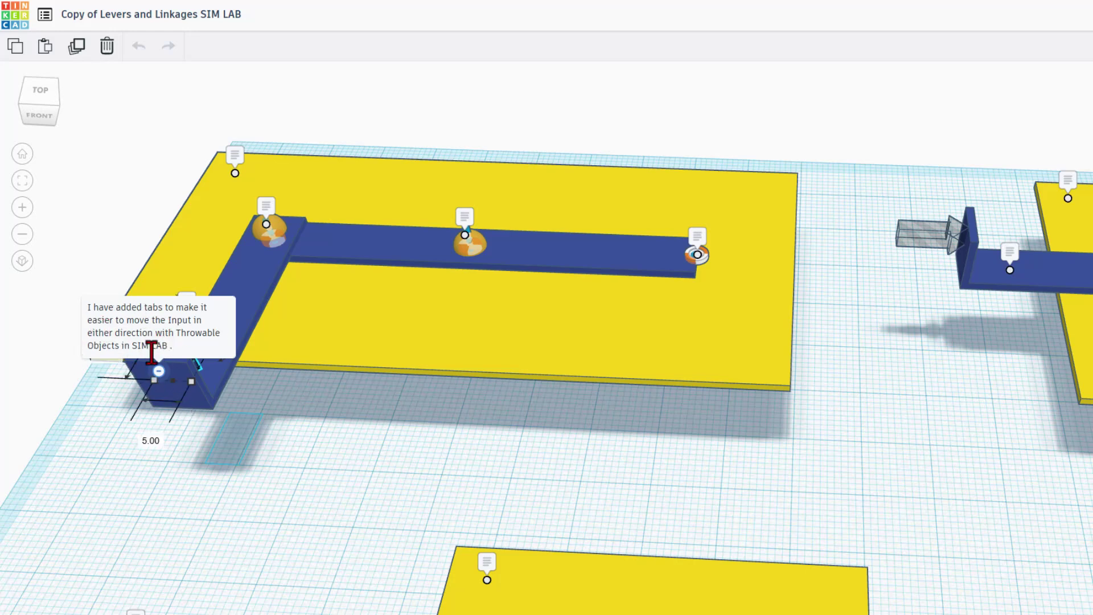
left_click(274, 216)
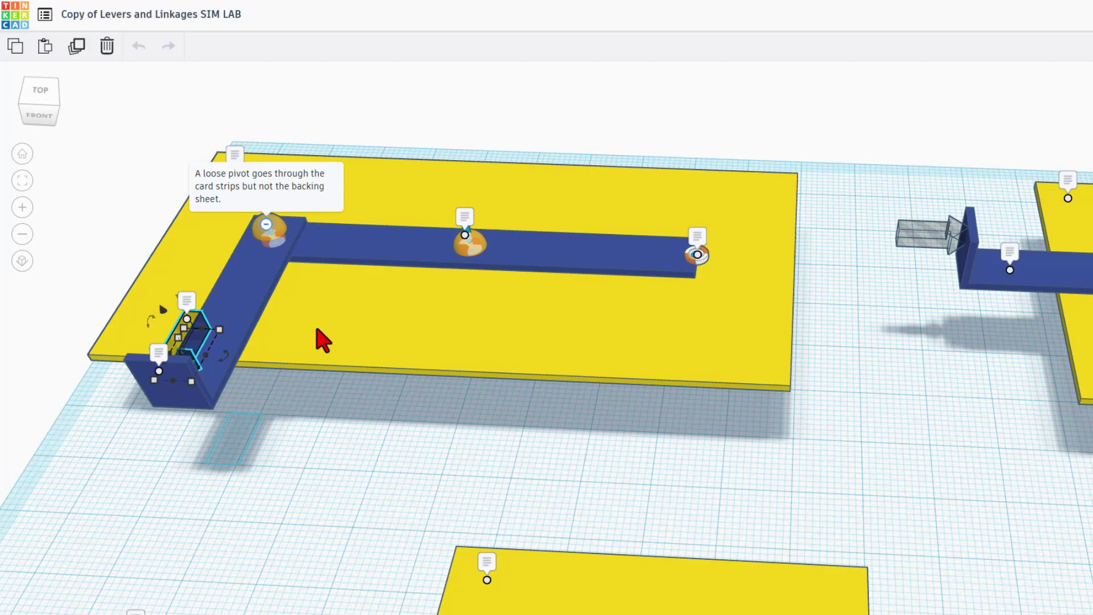
right_click_drag(305, 374, 330, 326)
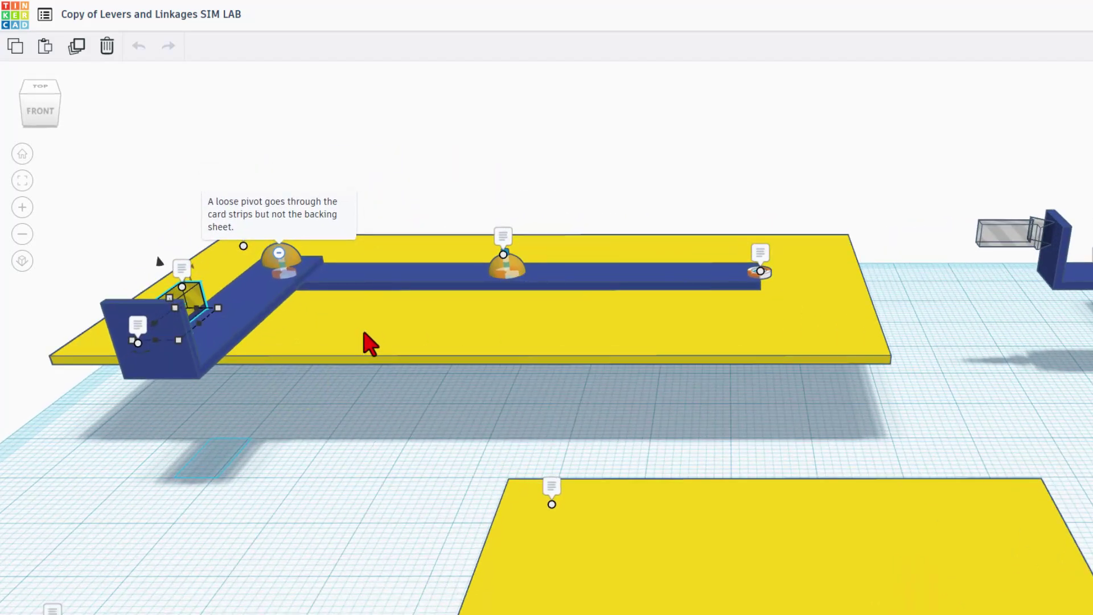
Step: Hide Mechanism A's yellow backing sheet to inspect the loose pivot from the side, and show everything again
left_click(381, 340)
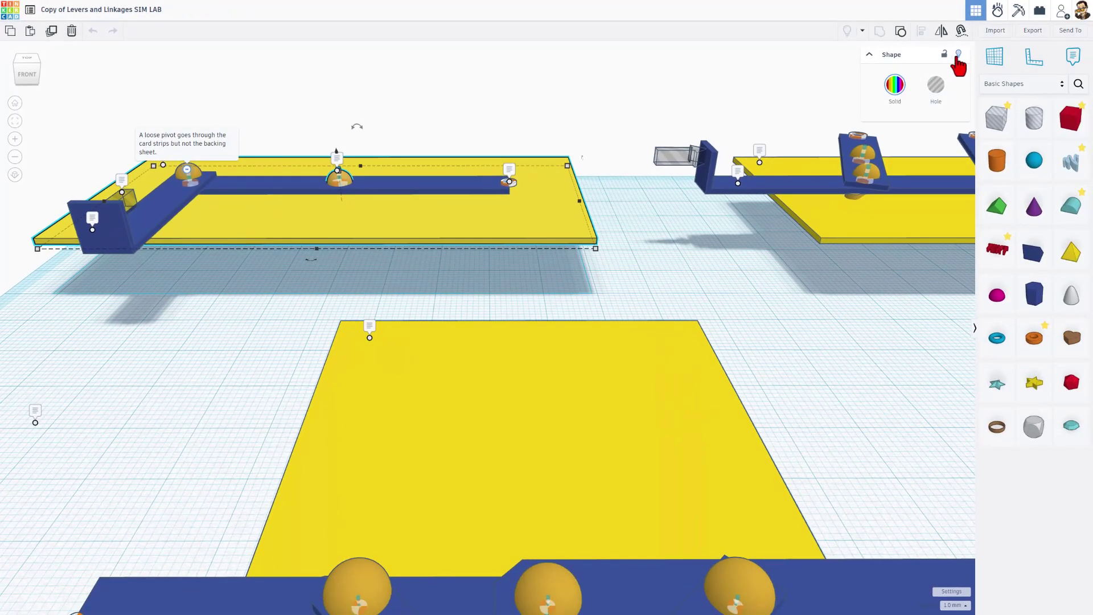
left_click(958, 54)
right_click_drag(145, 237, 123, 158)
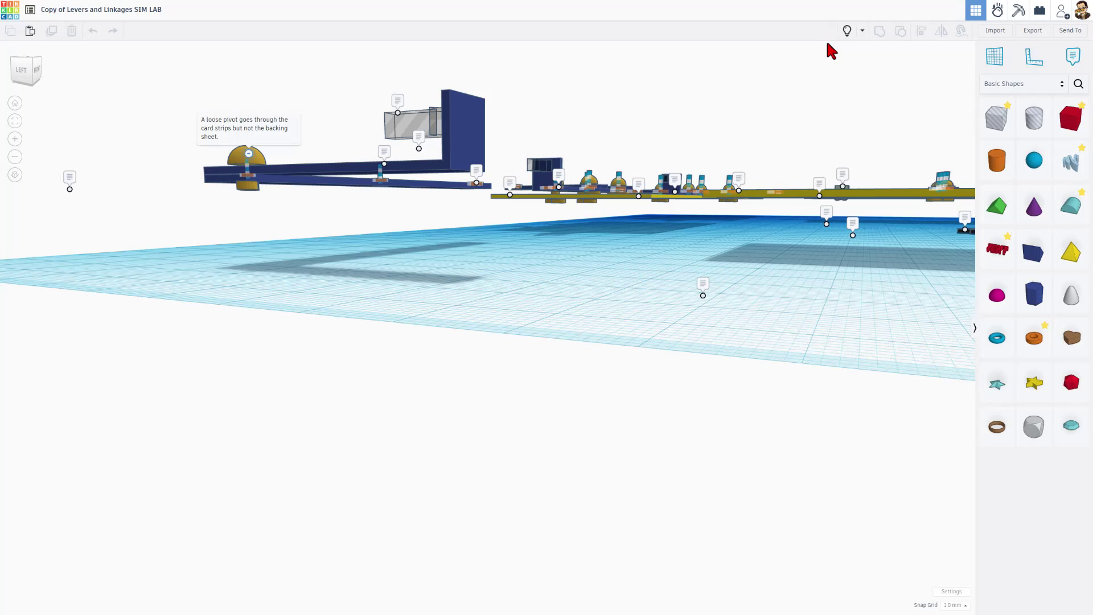
left_click(846, 32)
right_click_drag(239, 234, 289, 196)
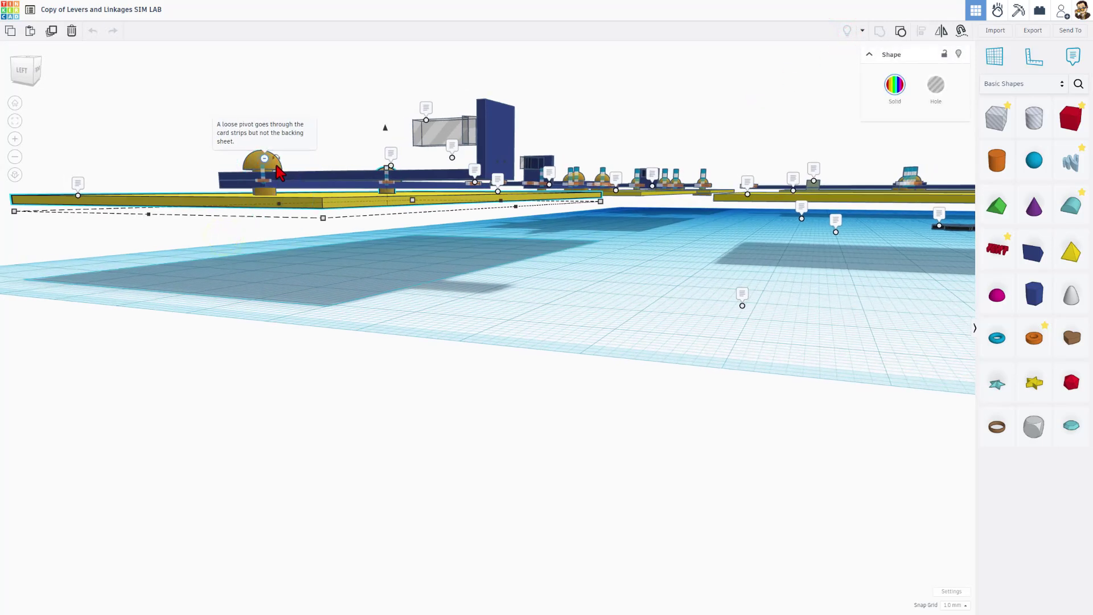
right_click_drag(431, 230, 350, 204)
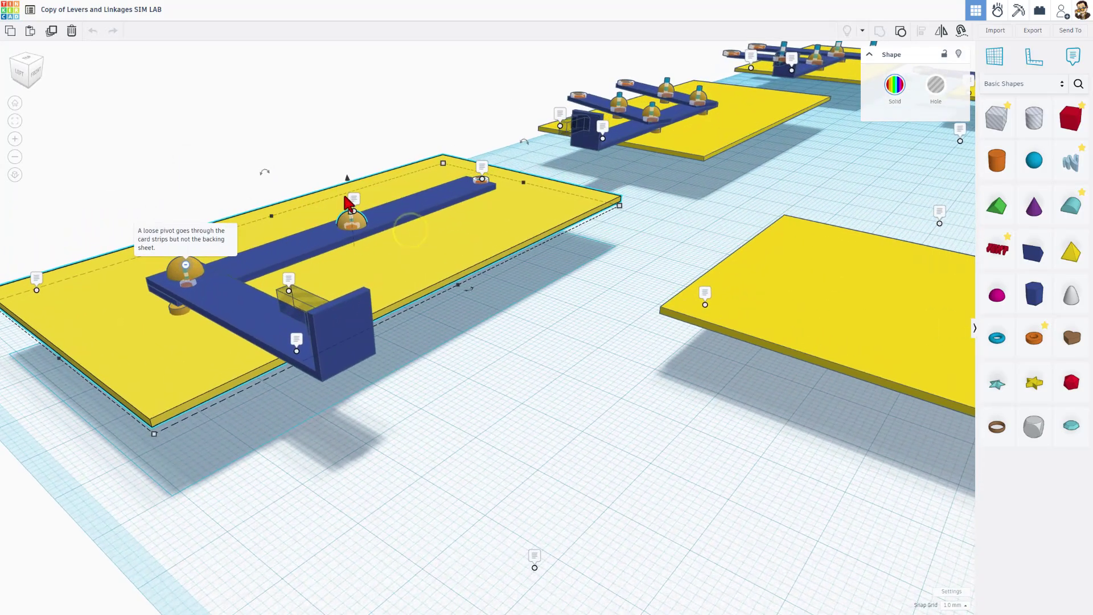
Step: Read the fixed pivot's note, hide the backing sheet to inspect that pivot, and show all shapes again
left_click(351, 205)
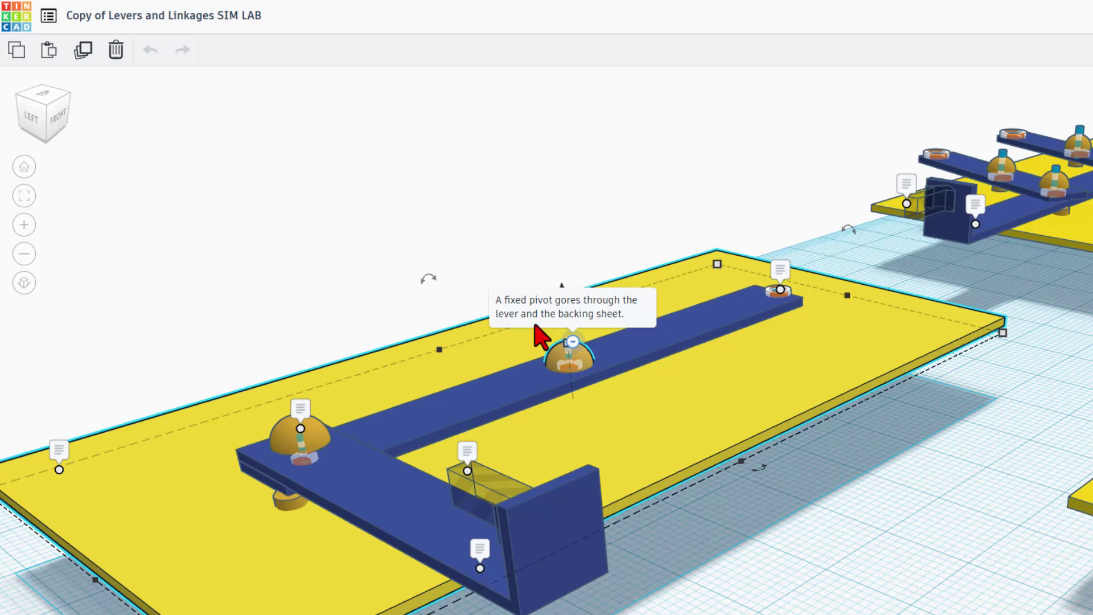
scroll(579, 377, "up", 3)
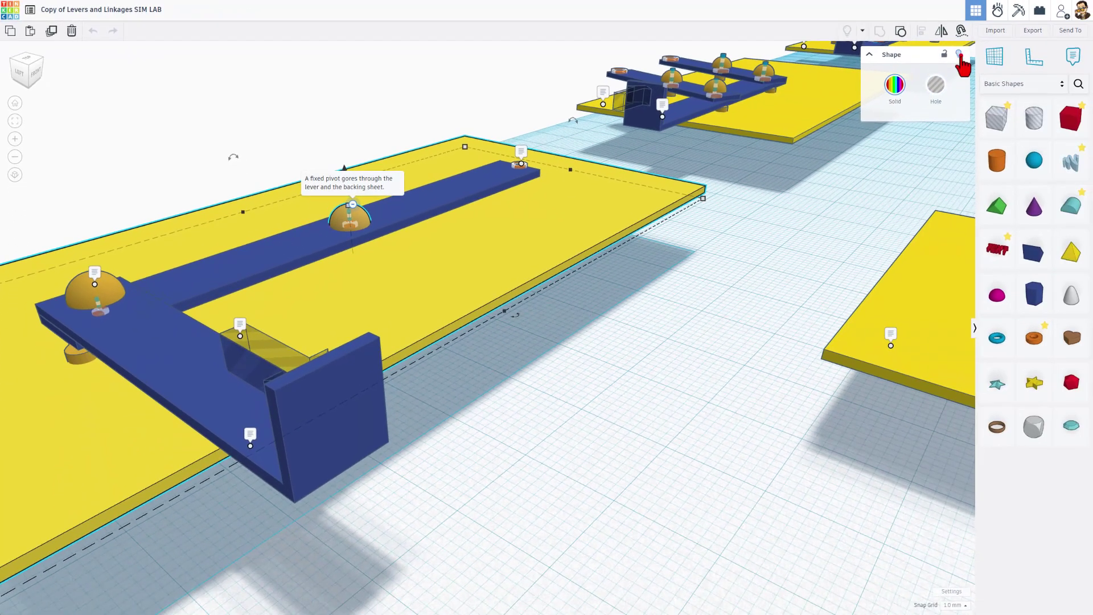
left_click(960, 56)
right_click_drag(446, 266, 415, 323)
scroll(417, 329, "up", 5)
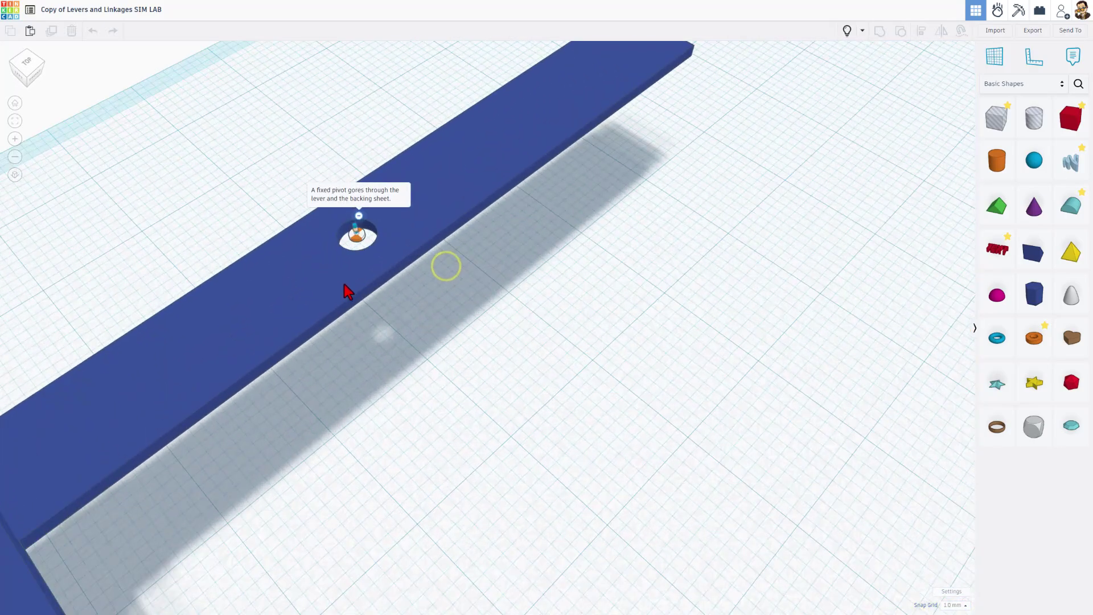
scroll(383, 198, "down", 5)
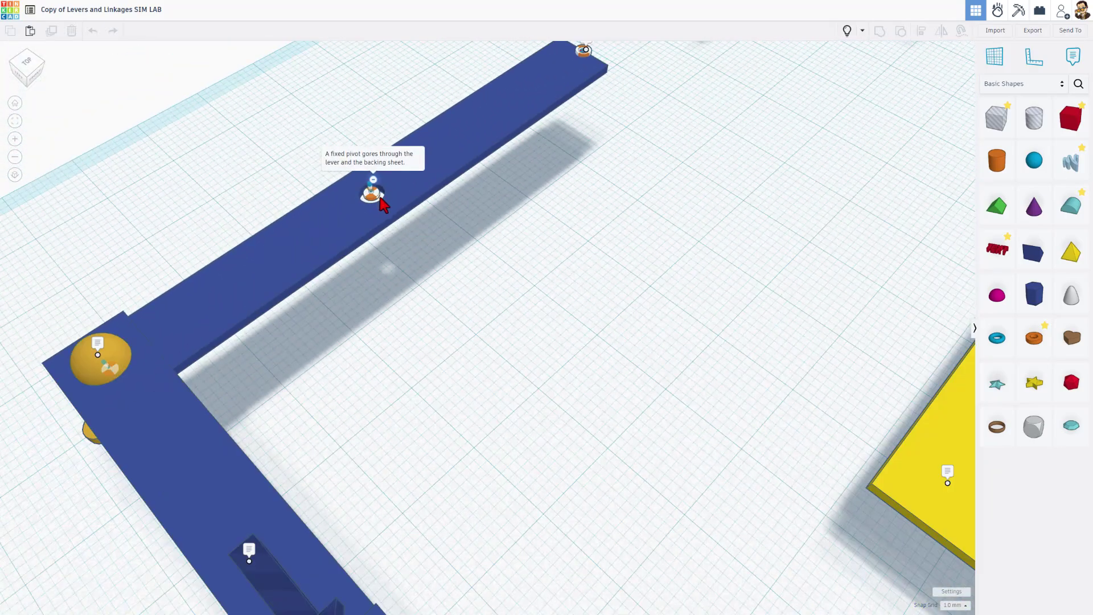
left_click(847, 35)
scroll(654, 233, "up", 5)
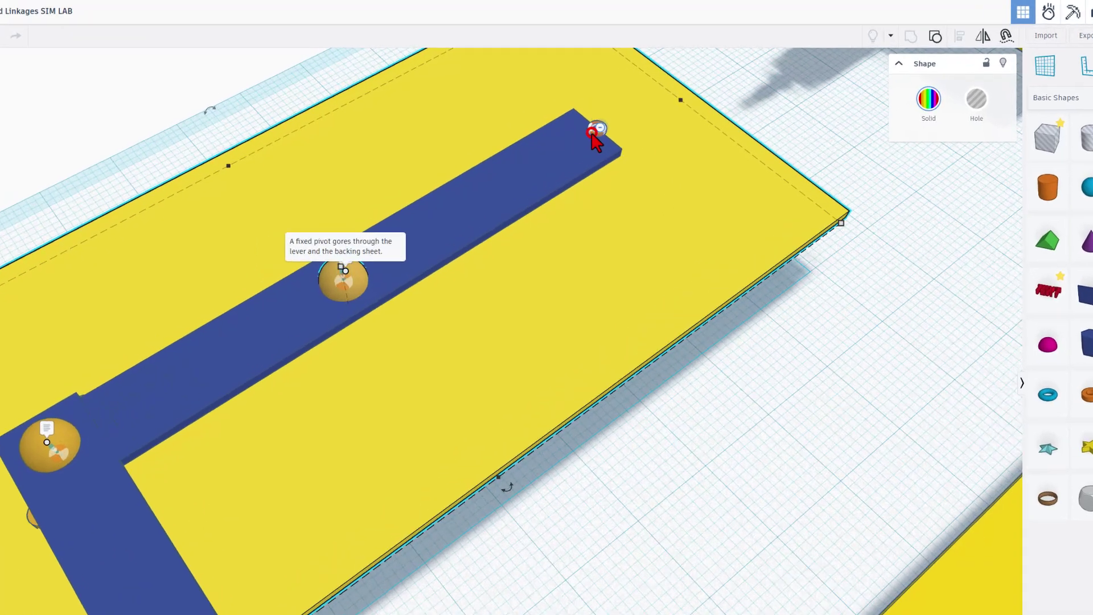
Step: Read the note on the tracker at the output end of Mechanism A's lever
mouse_move(606, 111)
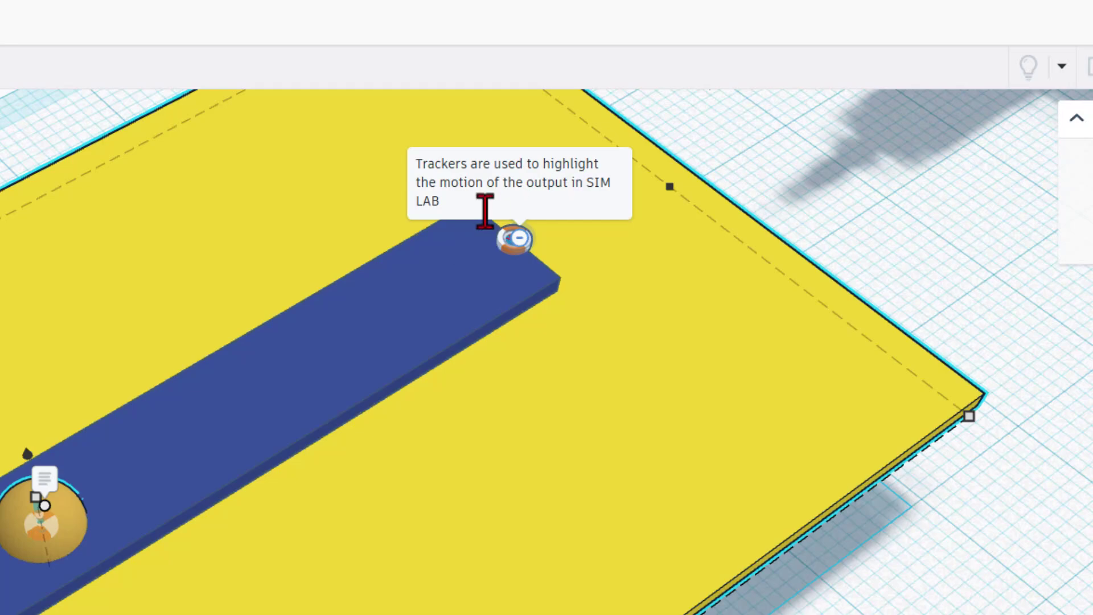
scroll(700, 488, "down", 3)
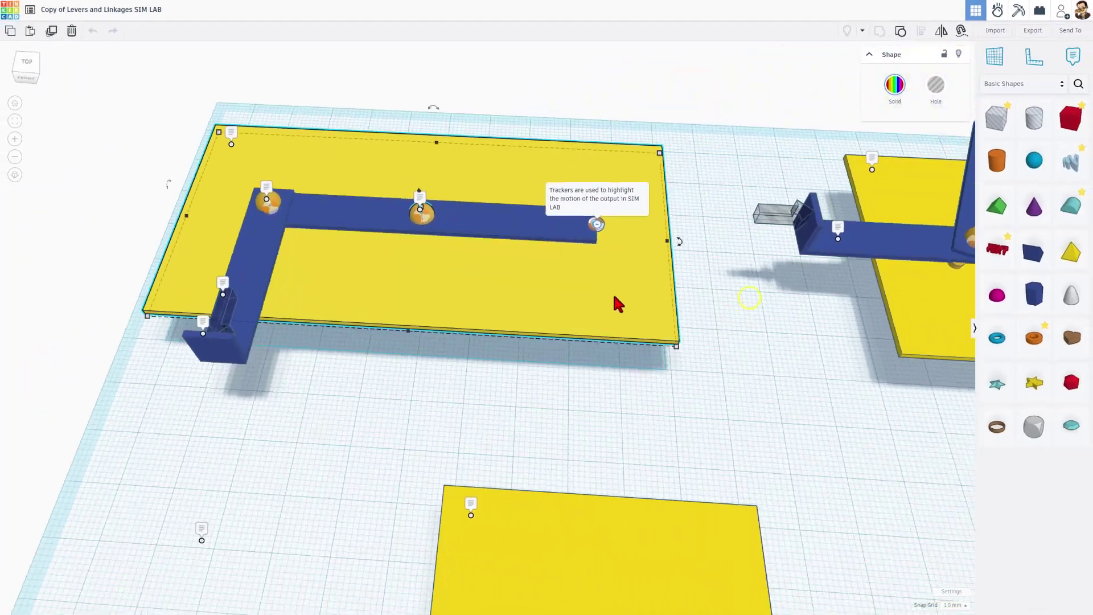
scroll(614, 296, "down", 5)
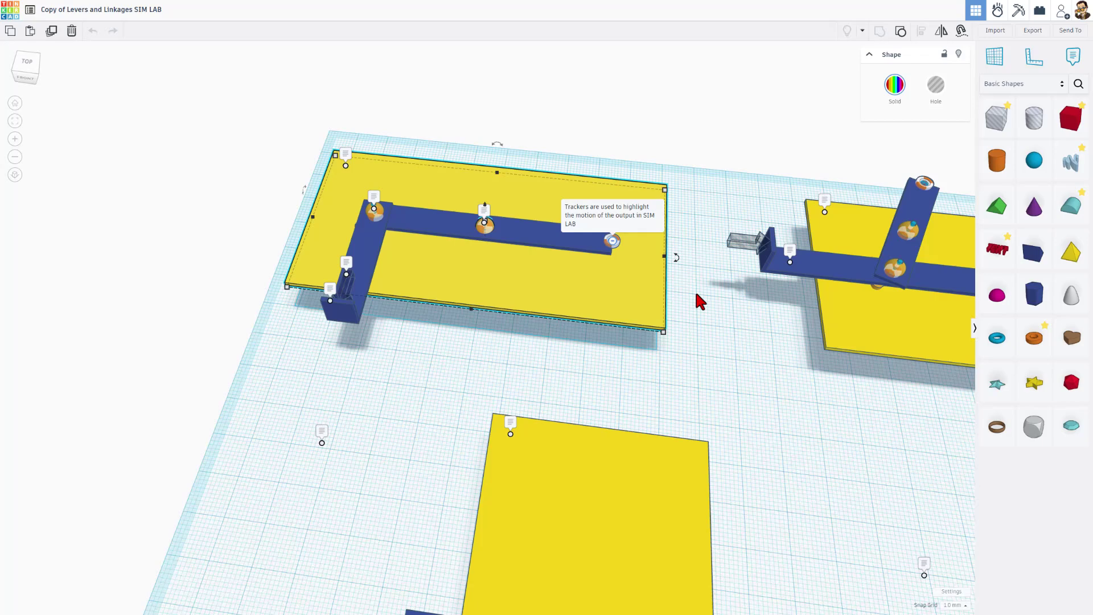
Step: Bring all the mechanisms into view in SIM LAB and start the simulation
scroll(572, 260, "down", 2)
right_click_drag(580, 268, 623, 283)
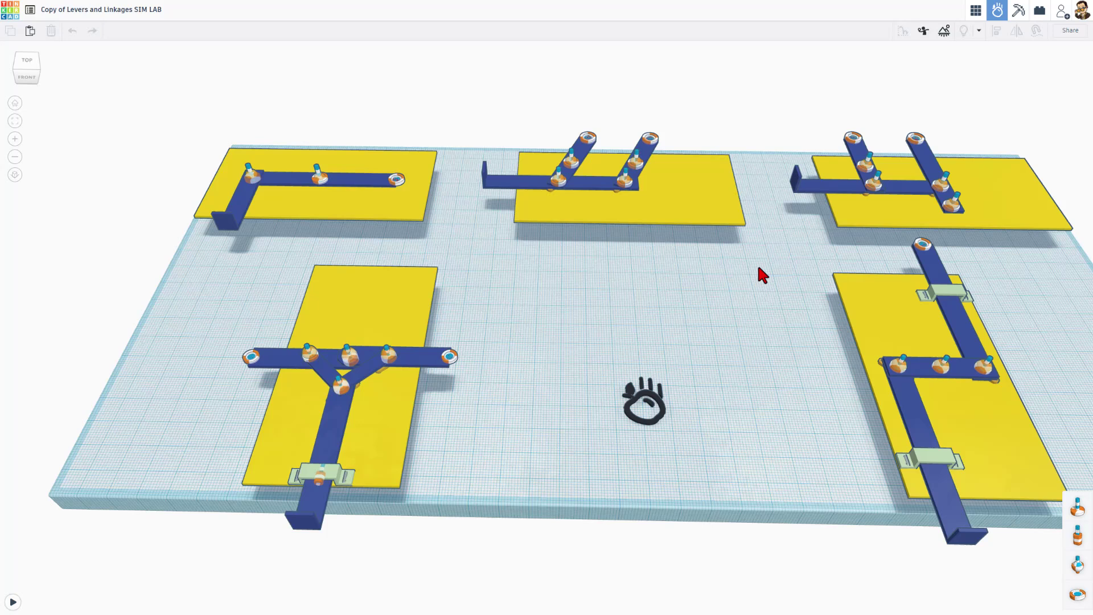
left_click(13, 602)
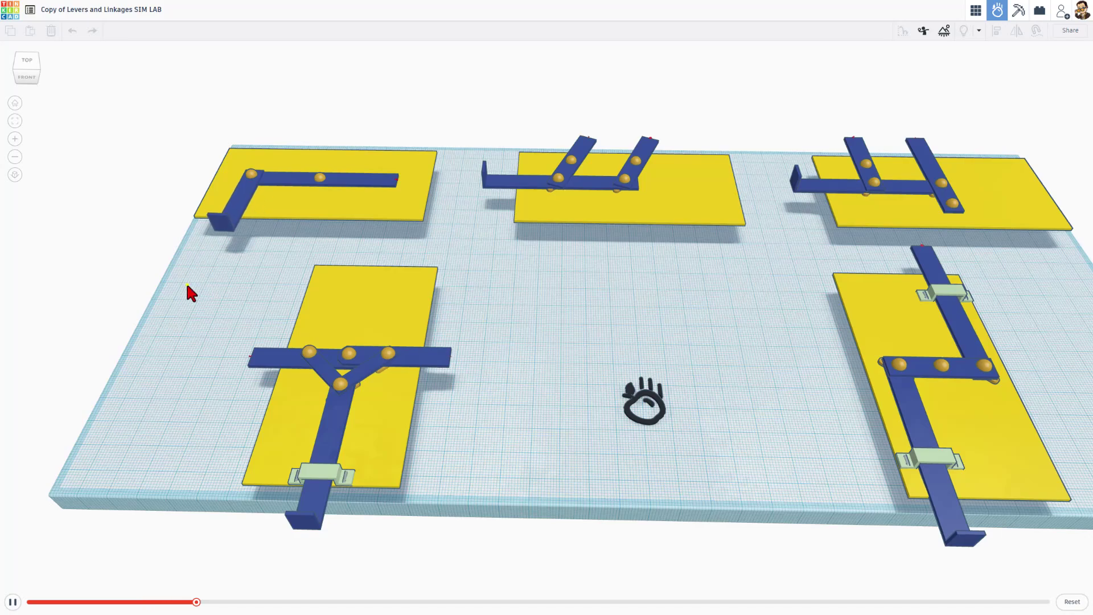
Step: Throw objects at Mechanism A's input strip from behind while the simulation runs, observing how the strip and lever react
right_click_drag(187, 286, 886, 240)
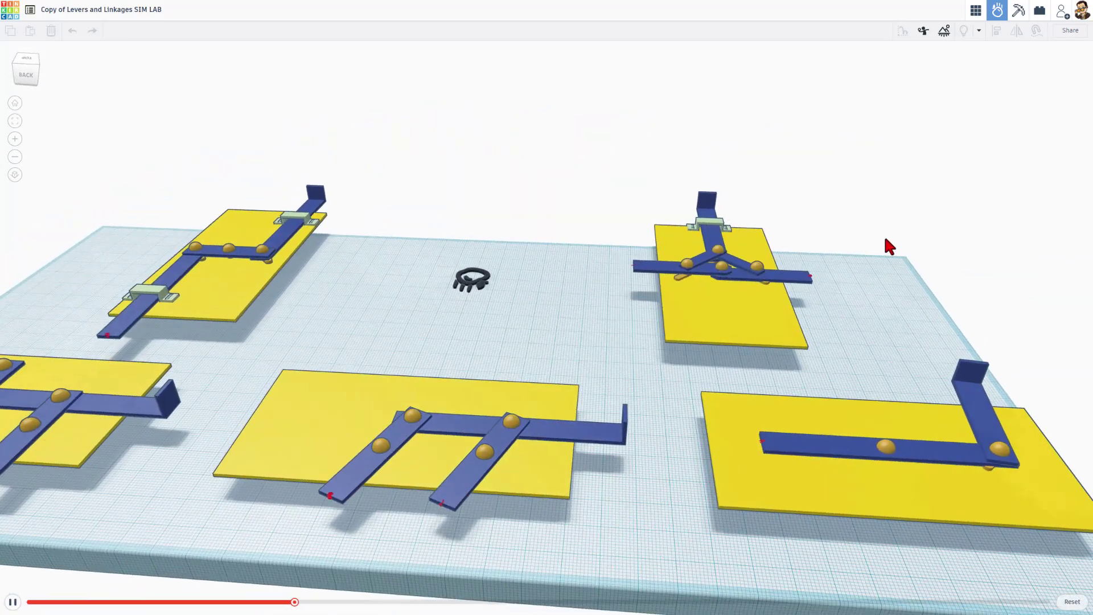
middle_click_drag(885, 239, 575, 182)
scroll(727, 362, "up", 1)
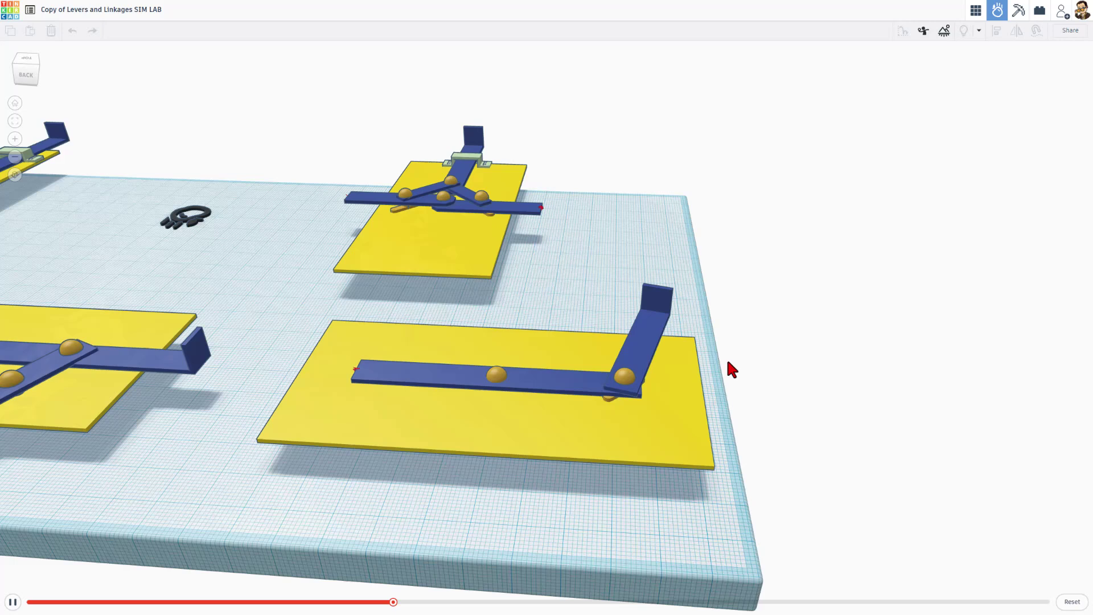
left_click(670, 278)
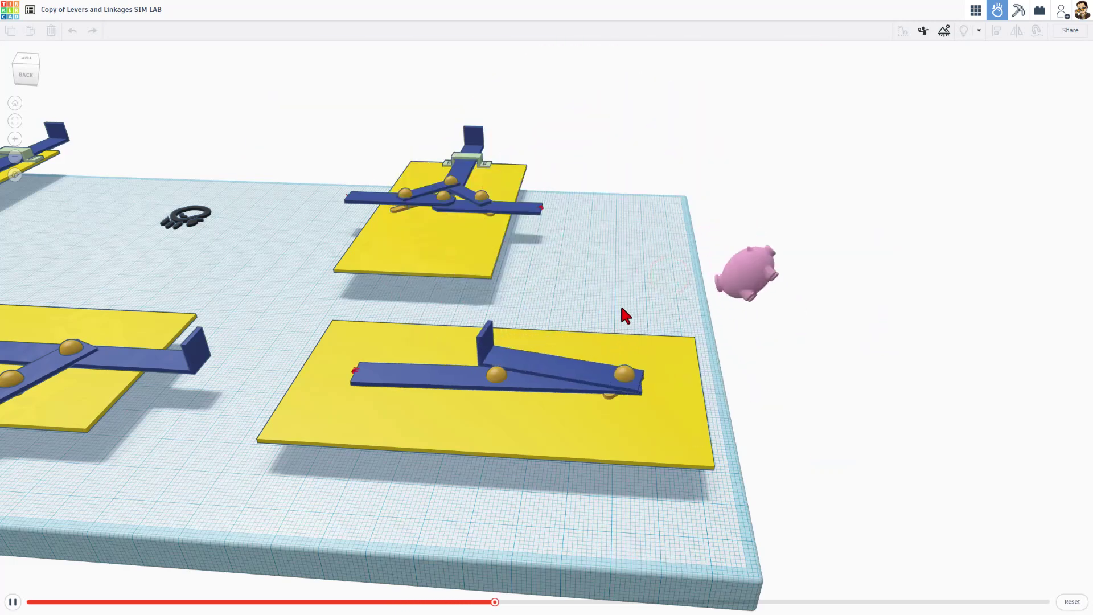
left_click(534, 315)
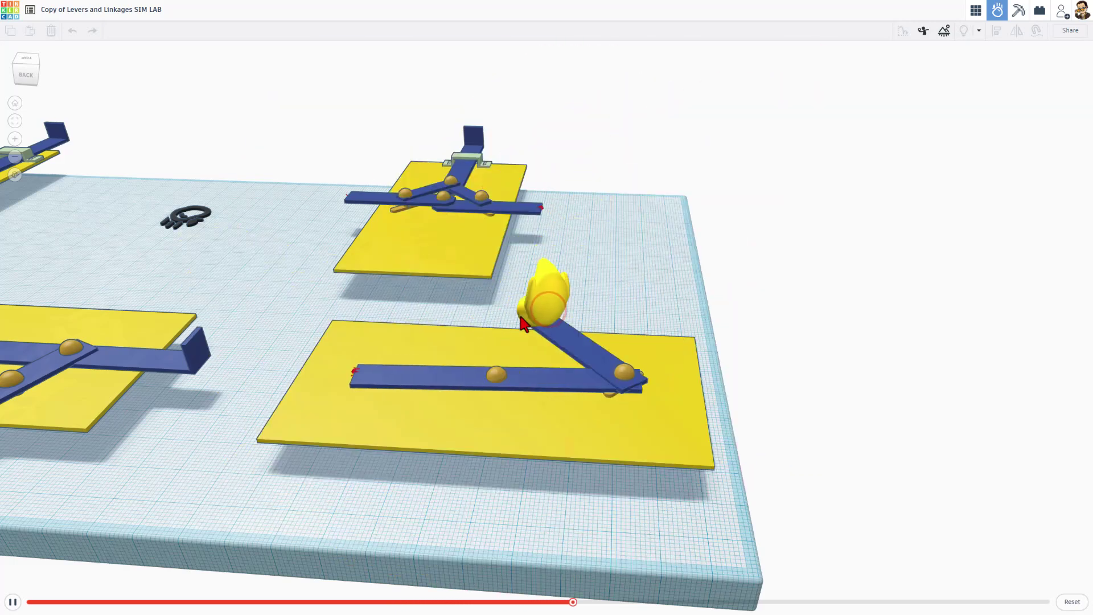
left_click(557, 382)
left_click(558, 386)
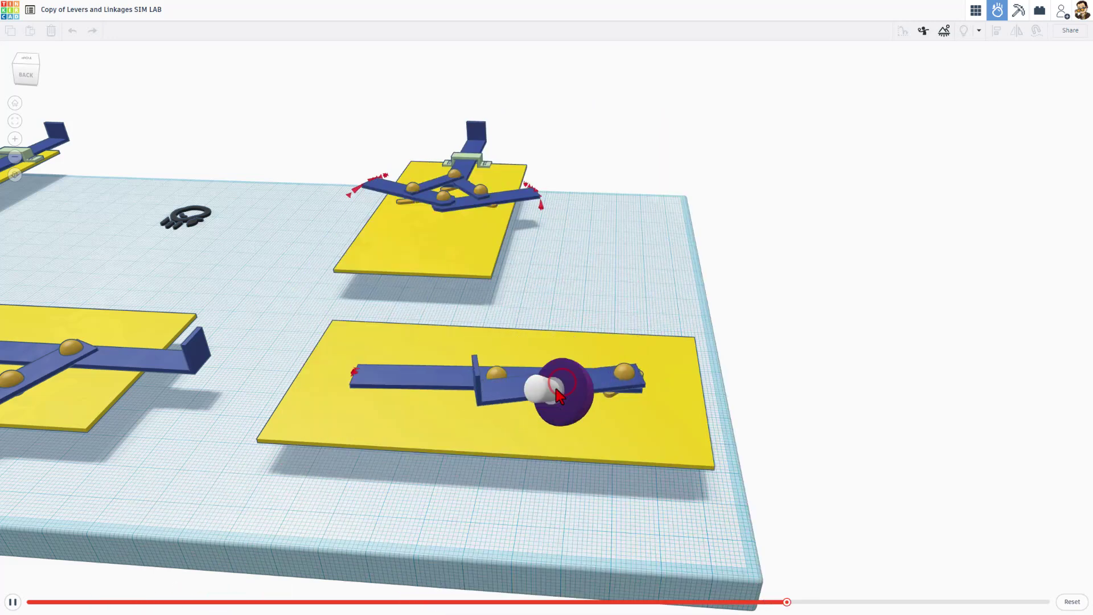
left_click(668, 268)
scroll(586, 373, "up", 2)
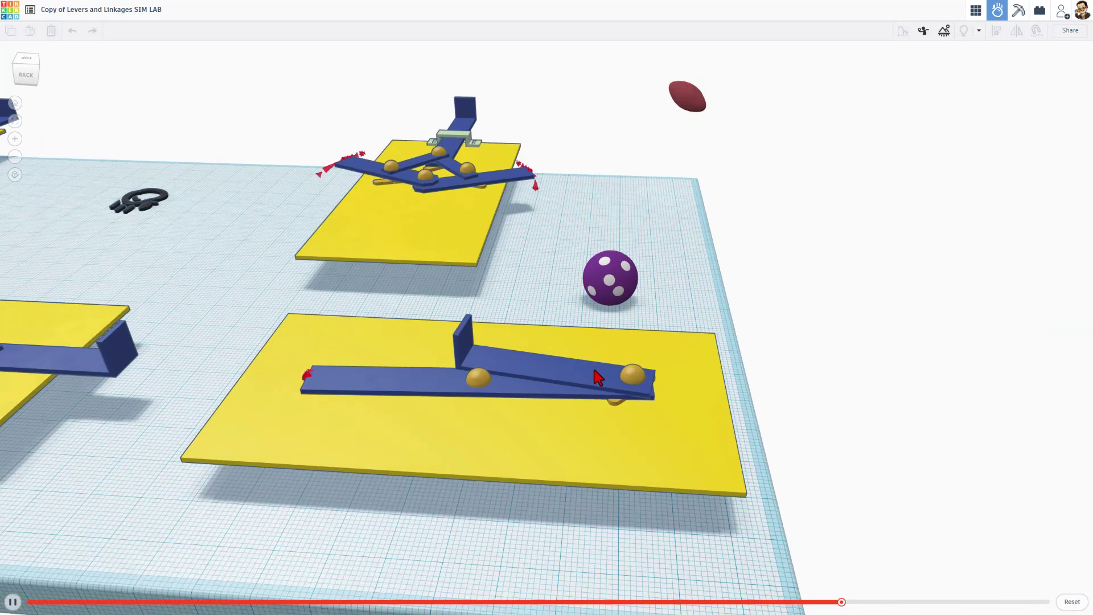
scroll(594, 369, "up", 1)
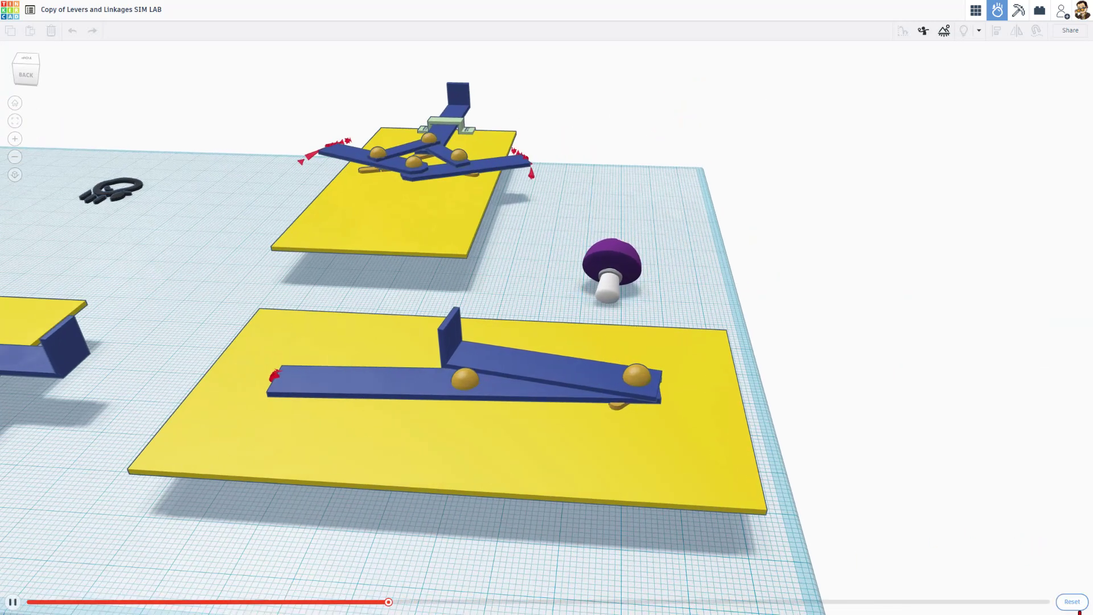
Step: Rerun the simulation, throw an object at the upright end of Mechanism A's unguided input strip, examine the result, and reset the scene
left_click(1072, 602)
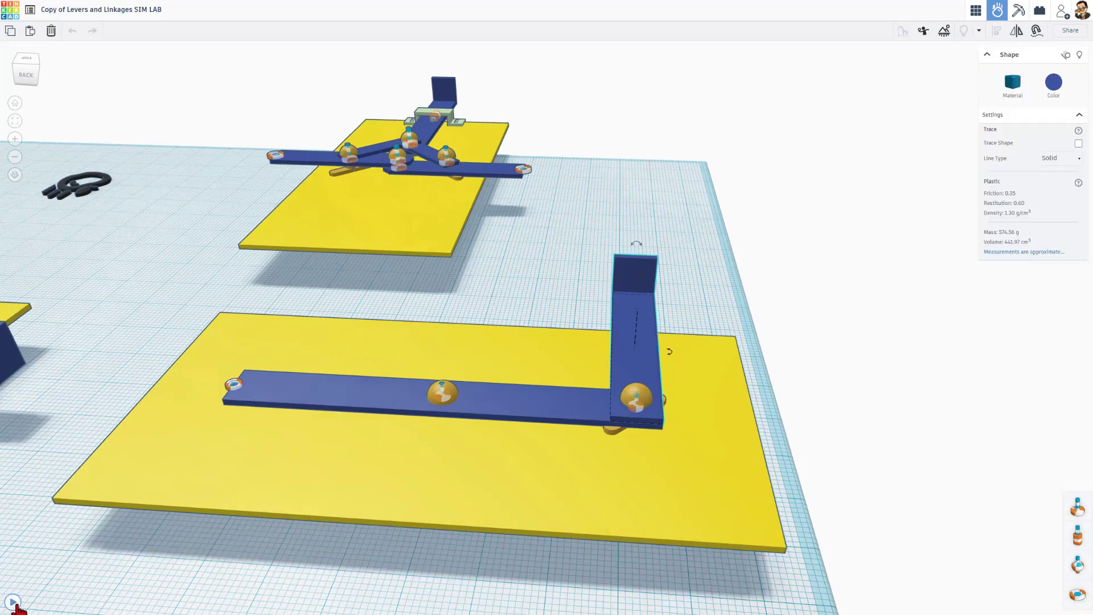
left_click(13, 603)
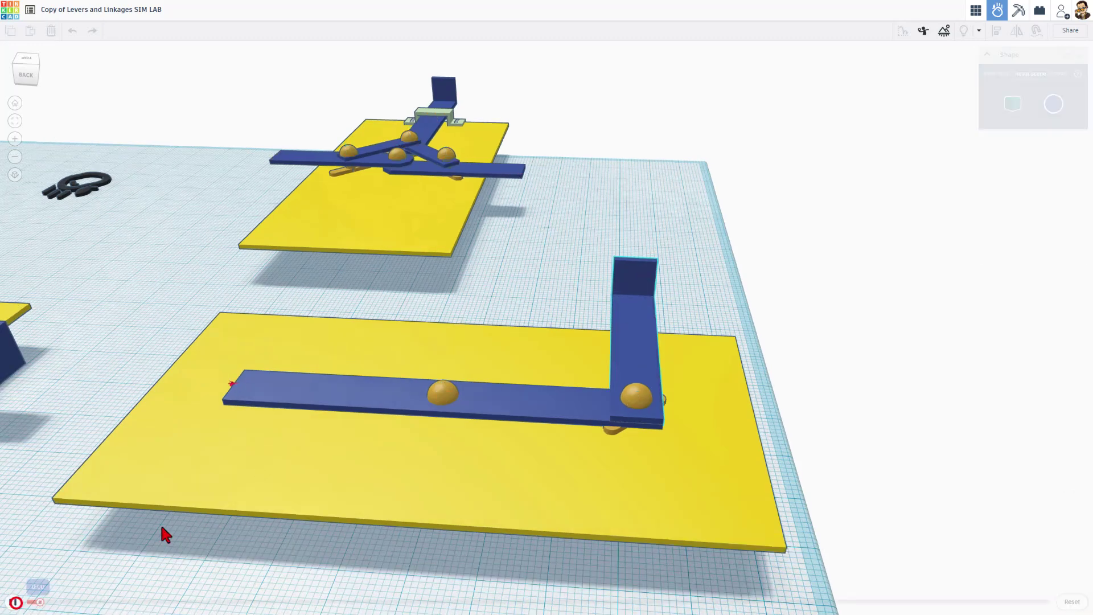
left_click(640, 269)
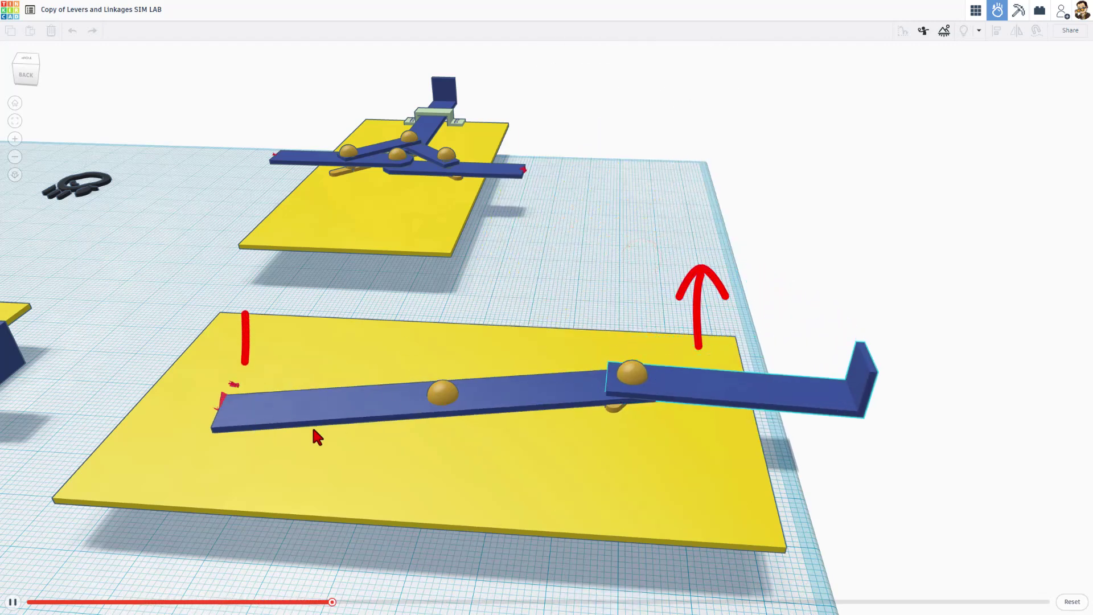
right_click_drag(670, 279, 213, 348)
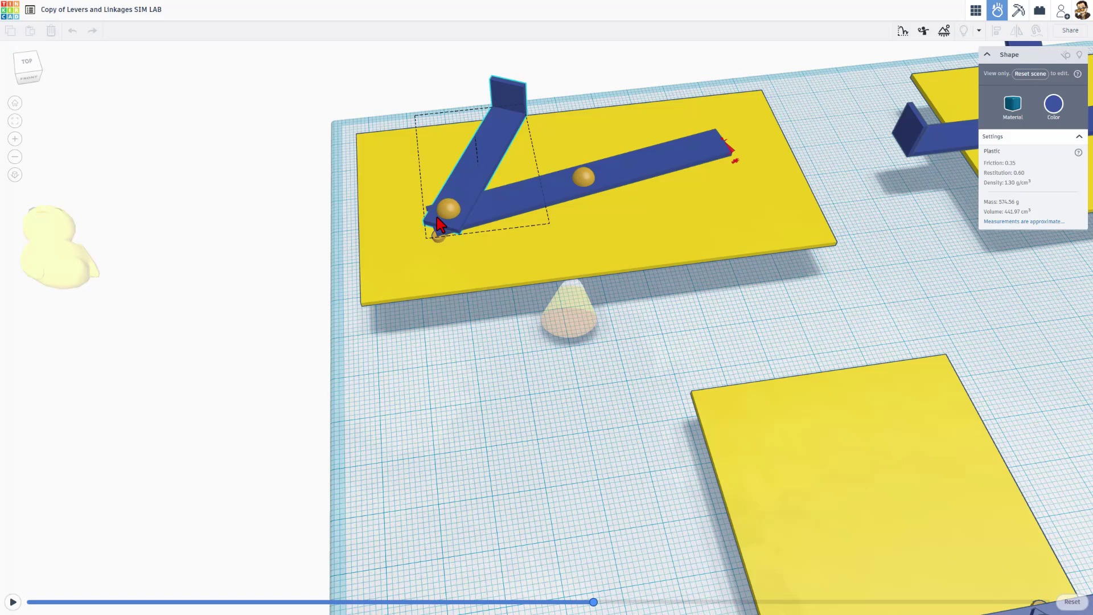
scroll(441, 199, "down", 5)
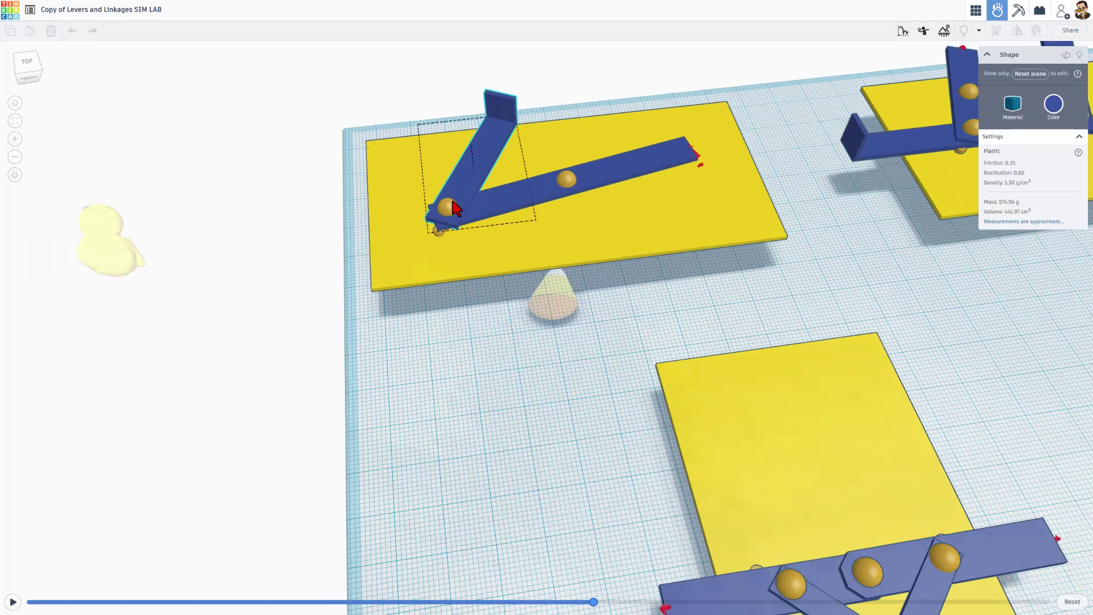
right_click_drag(487, 287, 471, 284)
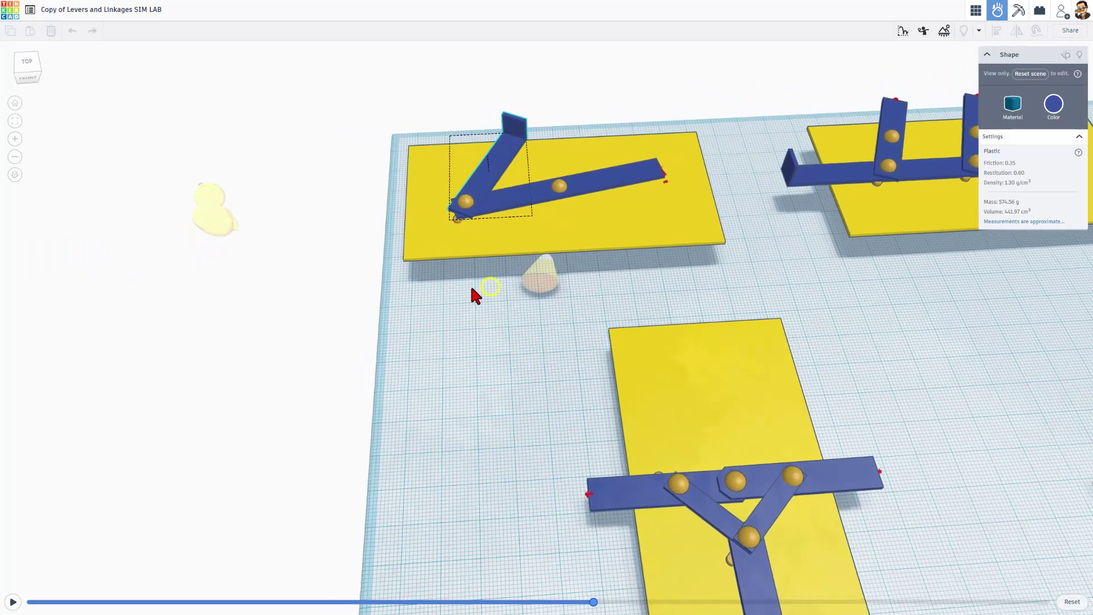
middle_click_drag(687, 291, 594, 257)
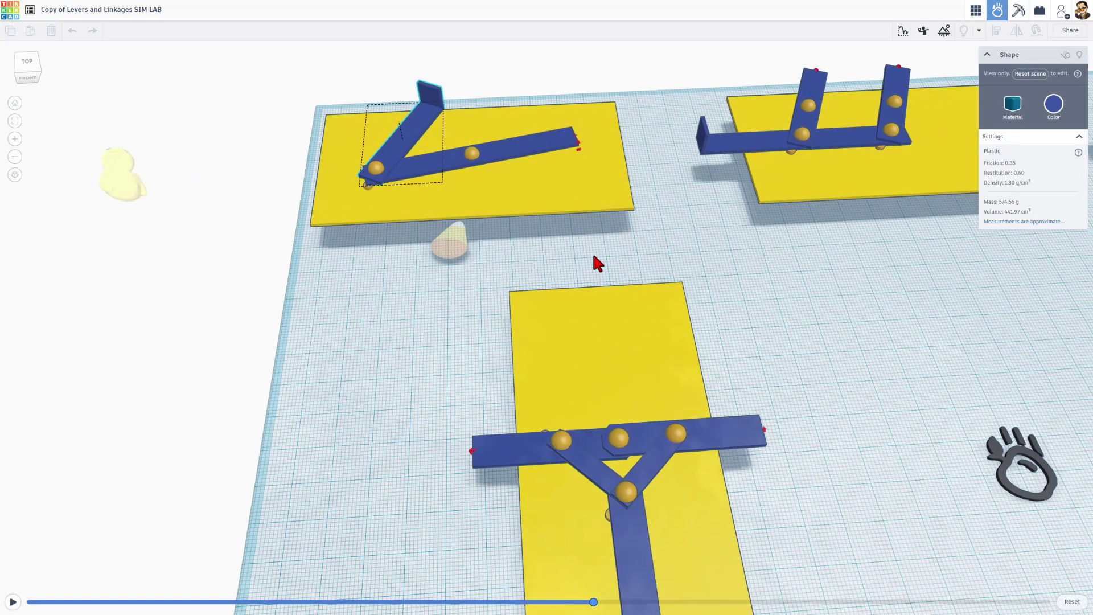
left_click(1070, 603)
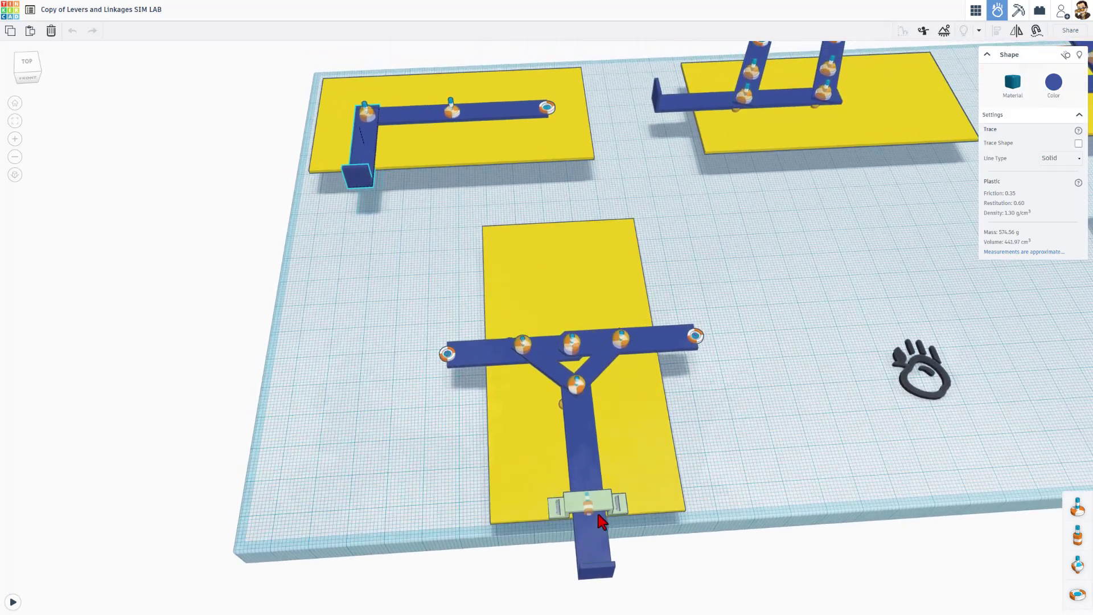
Step: Copy the green guide from the Y-shaped linkage and place the duplicate over Mechanism A's input strip
left_click(601, 505)
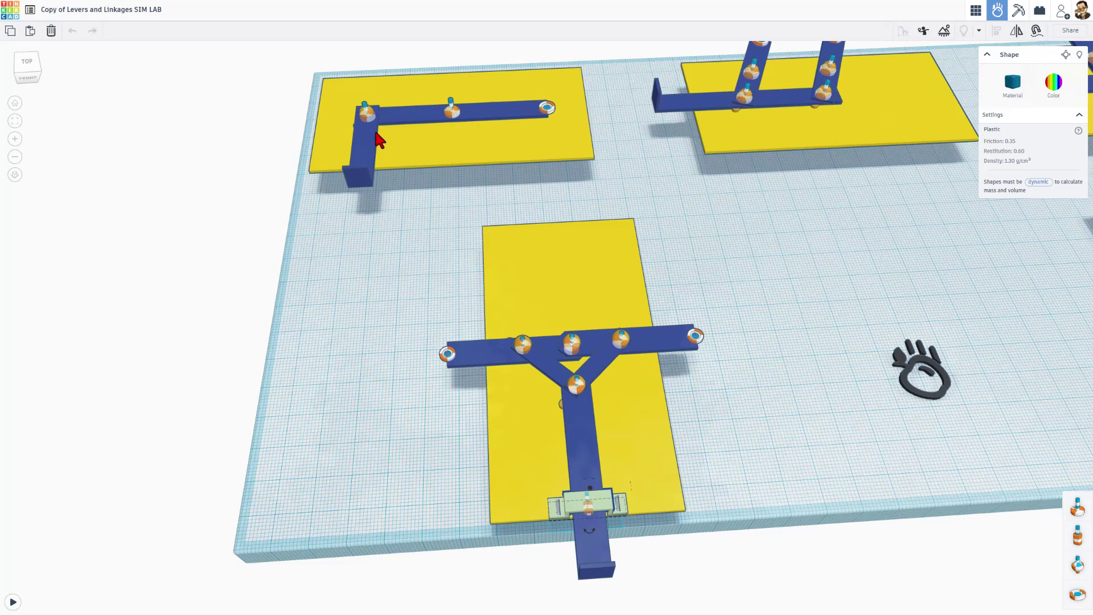
key("c")
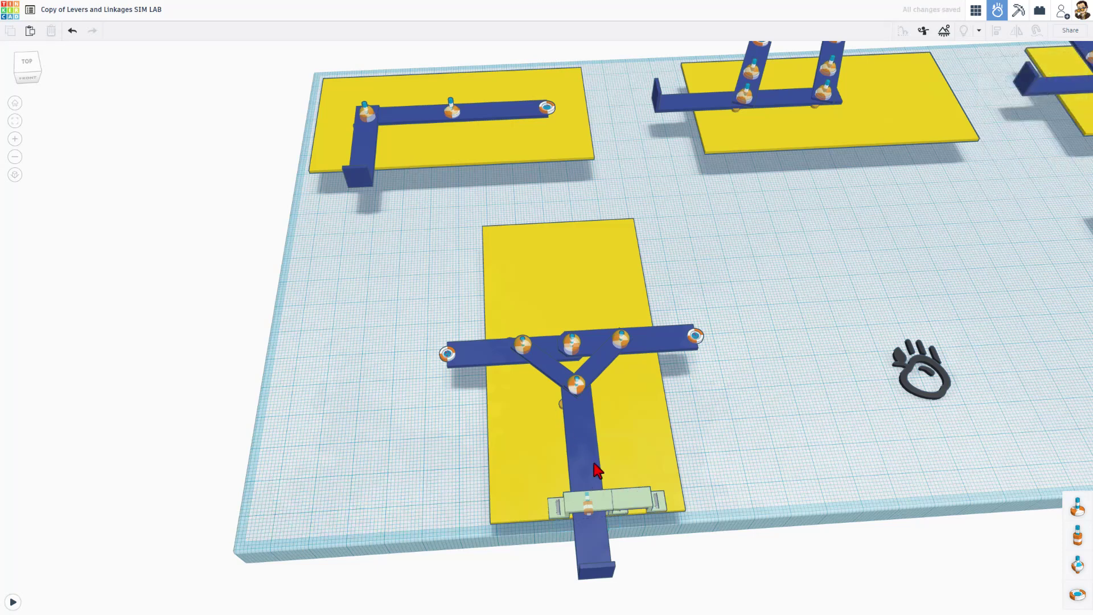
left_click_drag(641, 509, 373, 144)
key("ctrl+v")
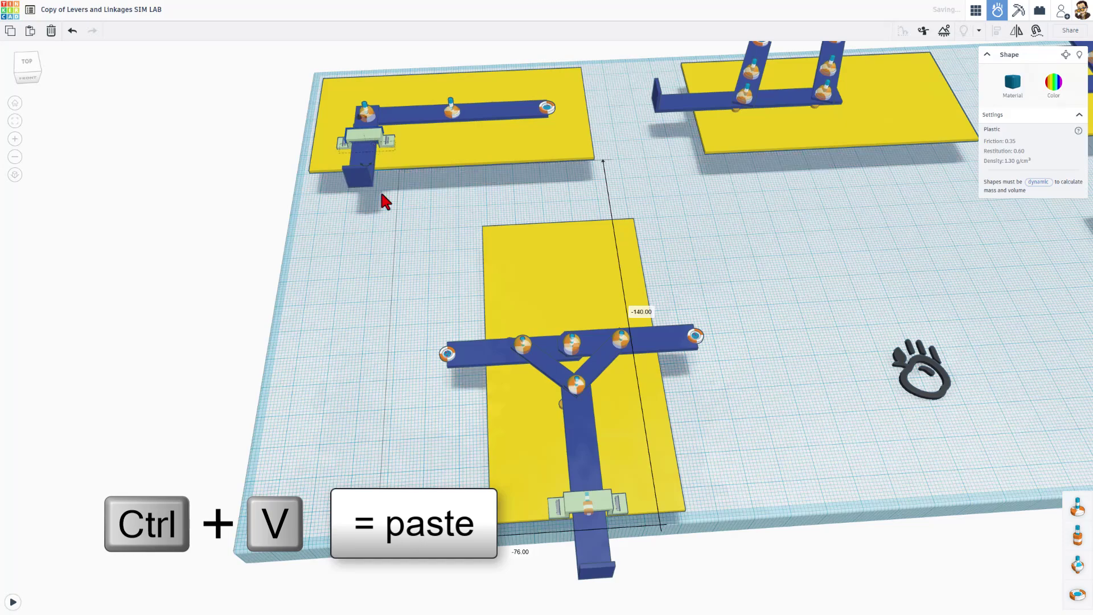
Step: Start the simulation and throw objects from behind at the upright end of Mechanism A's guided input strip
left_click(12, 601)
right_click_drag(229, 333, 653, 329)
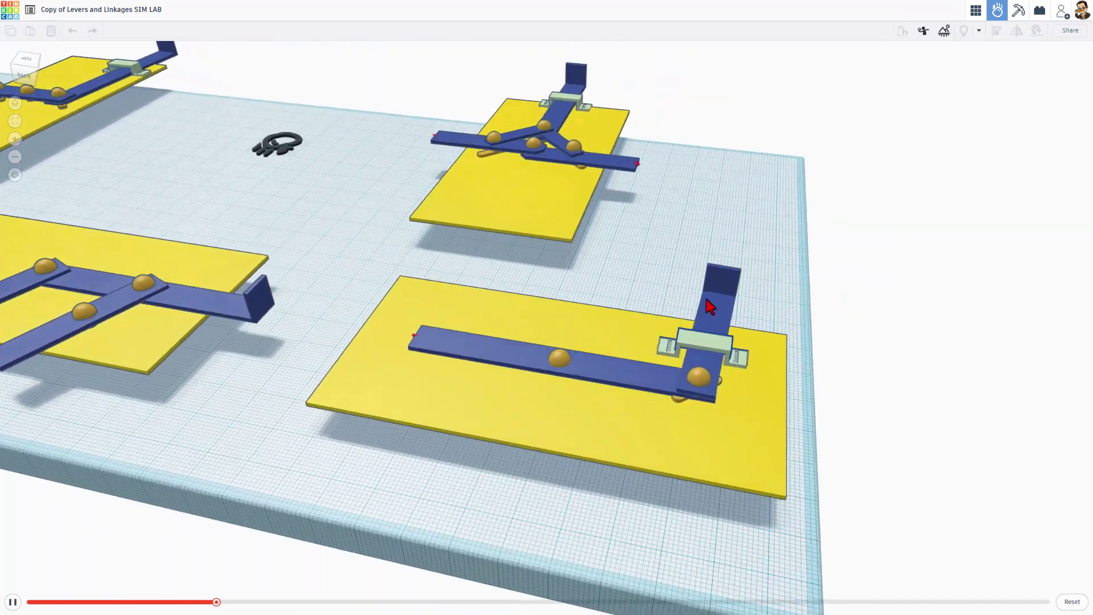
left_click(735, 271)
left_click(723, 272)
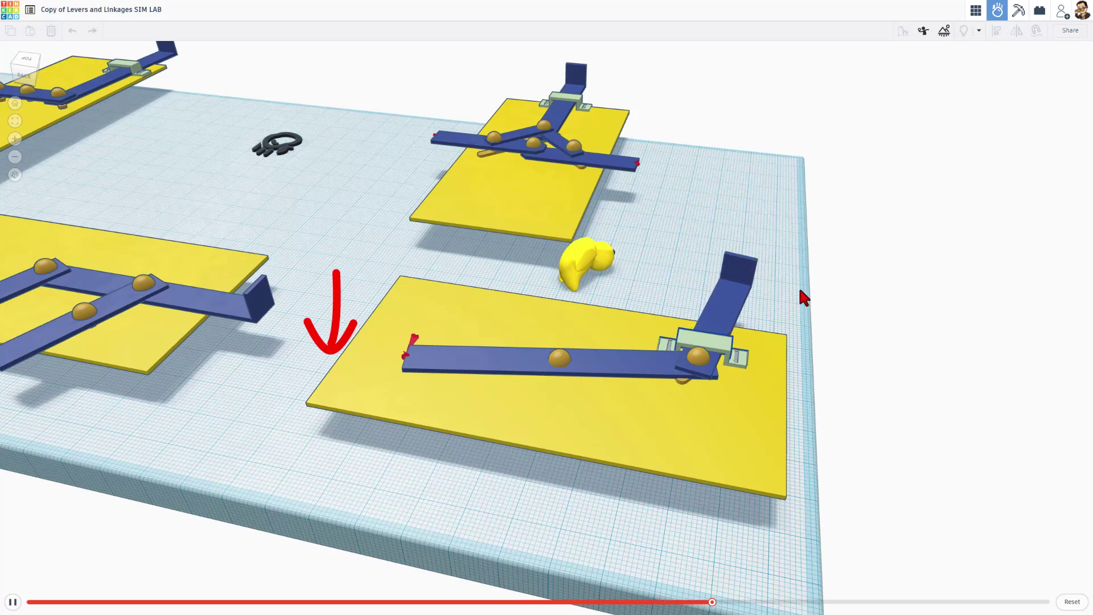
Step: View Mechanism A from the front and throw more objects at the upright end of its input strip
mouse_move(803, 297)
right_mouse_down()
mouse_move(370, 337)
mouse_move(490, 117)
mouse_move(779, 135)
mouse_move(903, 325)
mouse_move(645, 289)
right_mouse_up()
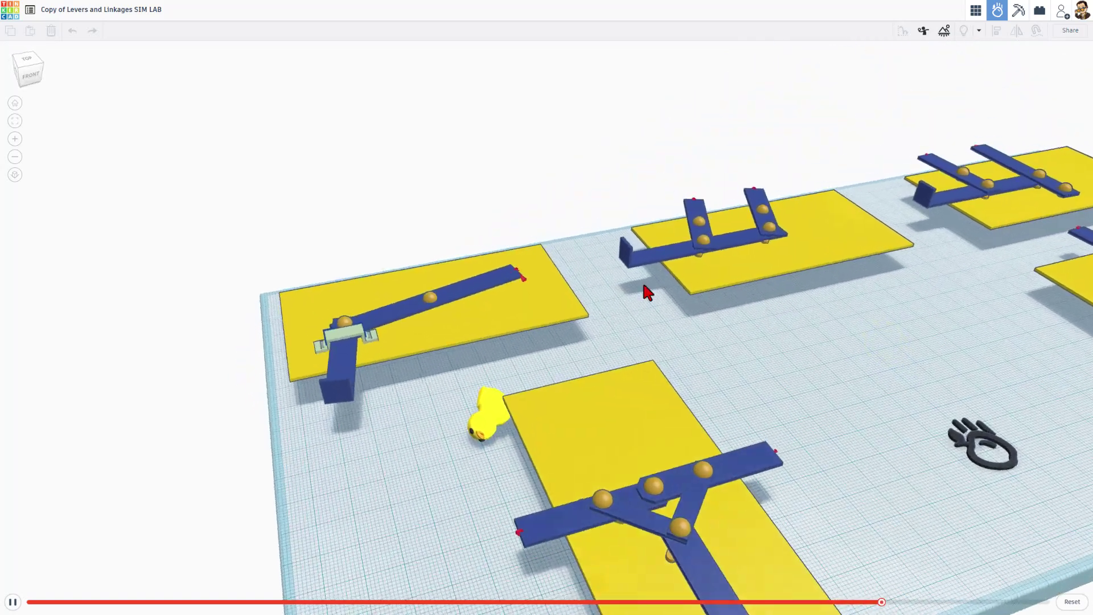
left_click(341, 389)
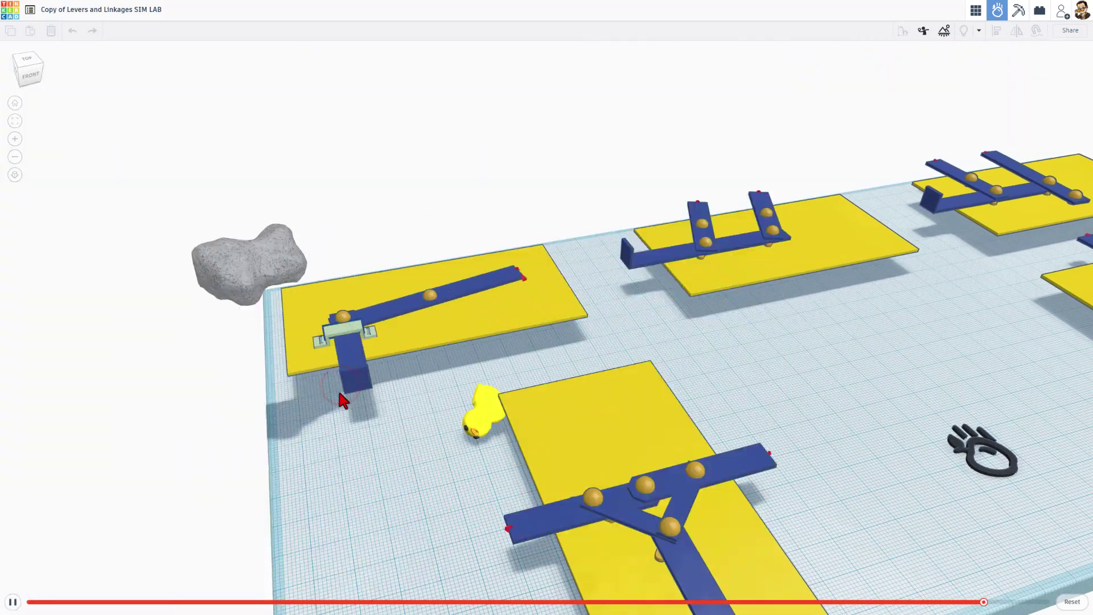
left_click(350, 383)
scroll(330, 377, "up", 4)
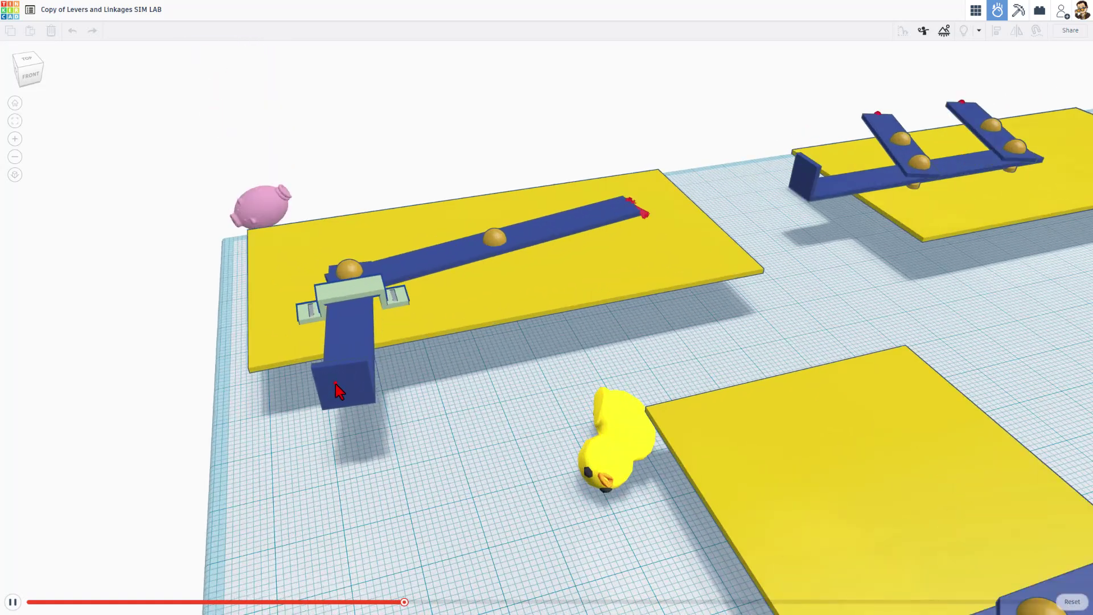
left_click(336, 384)
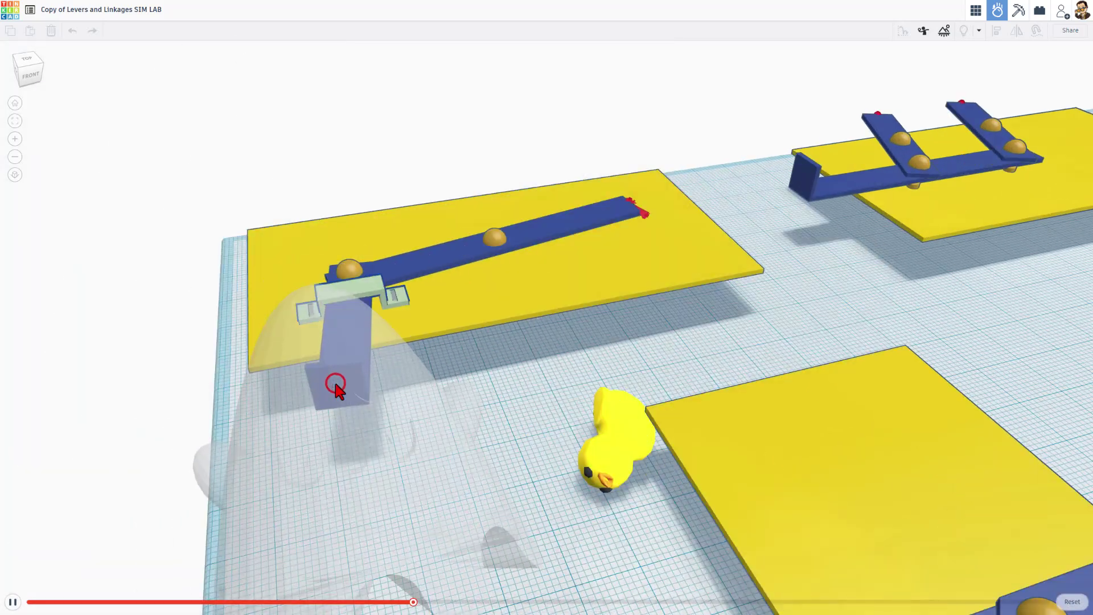
Step: Choose the soccer ball as the throwable and throw it at the end of Mechanism A's input strip
left_click(922, 31)
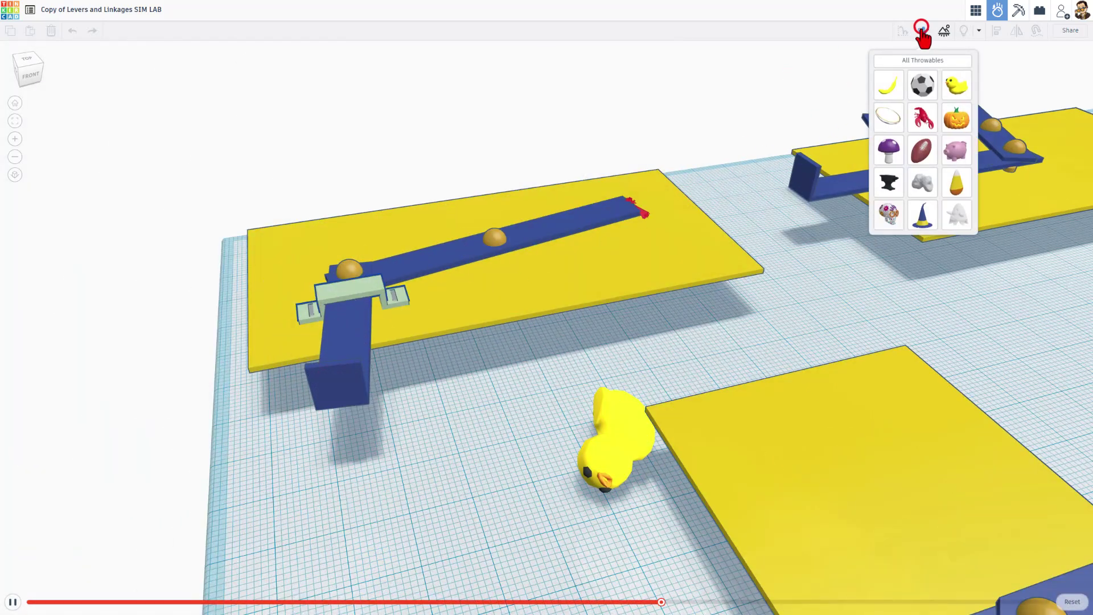
left_click(923, 83)
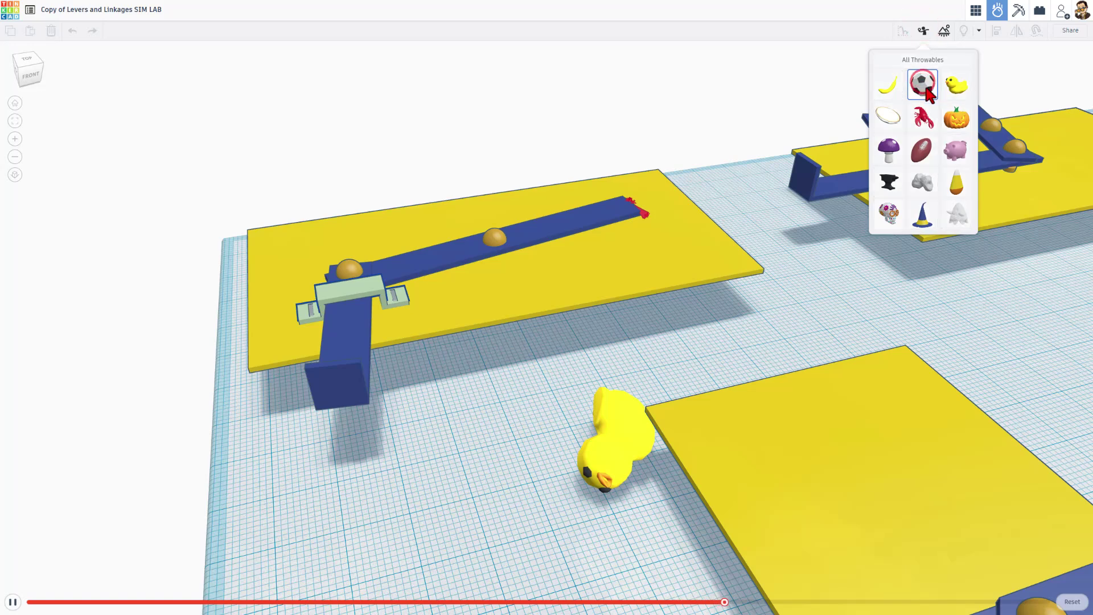
left_click(790, 90)
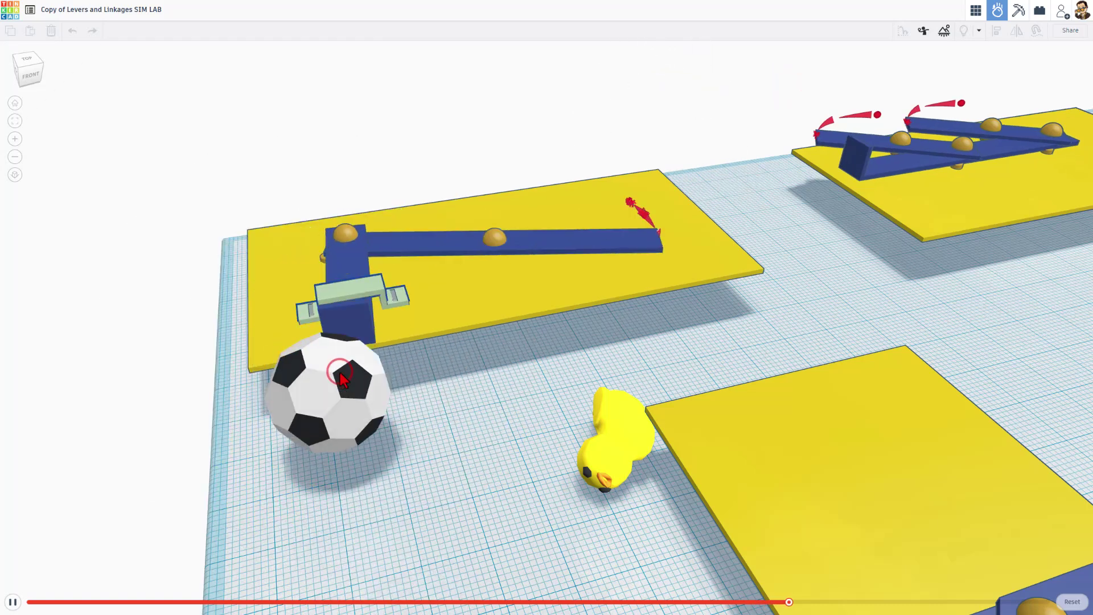
Step: Compare Mechanism A's input motion with its lever's traced output from several angles, then reset the simulation and return to 3D design
right_click_drag(591, 238, 589, 248)
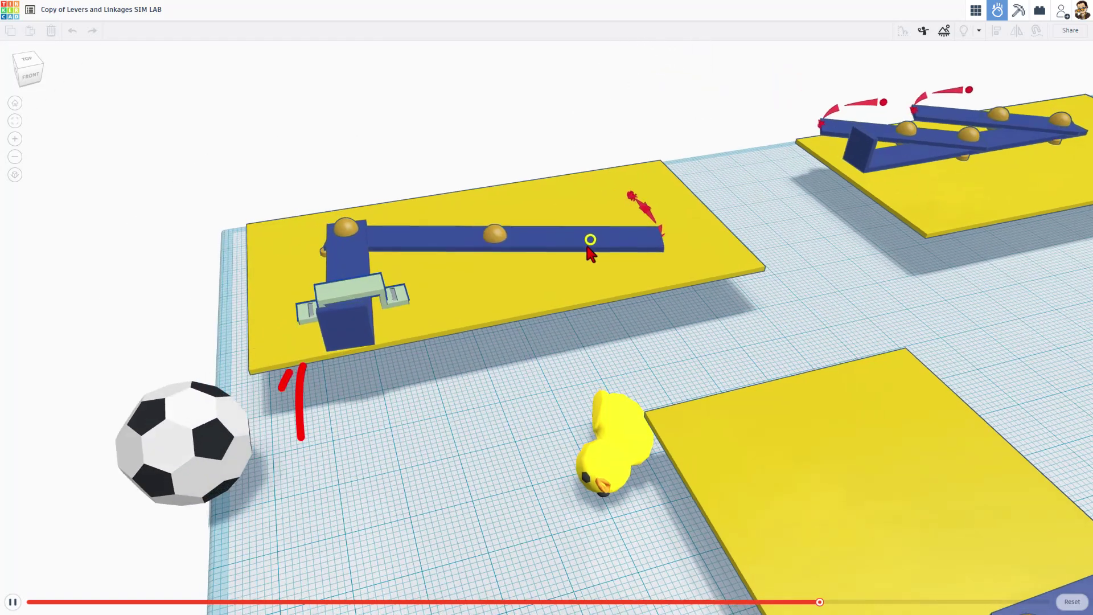
right_click_drag(401, 336, 420, 363)
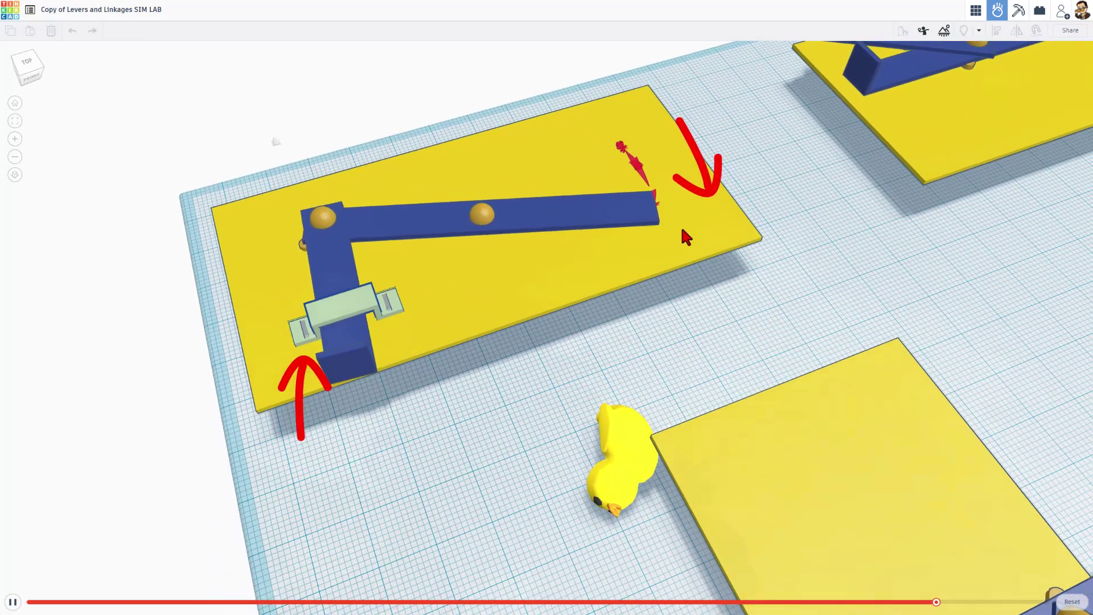
right_click_drag(666, 249, 722, 318)
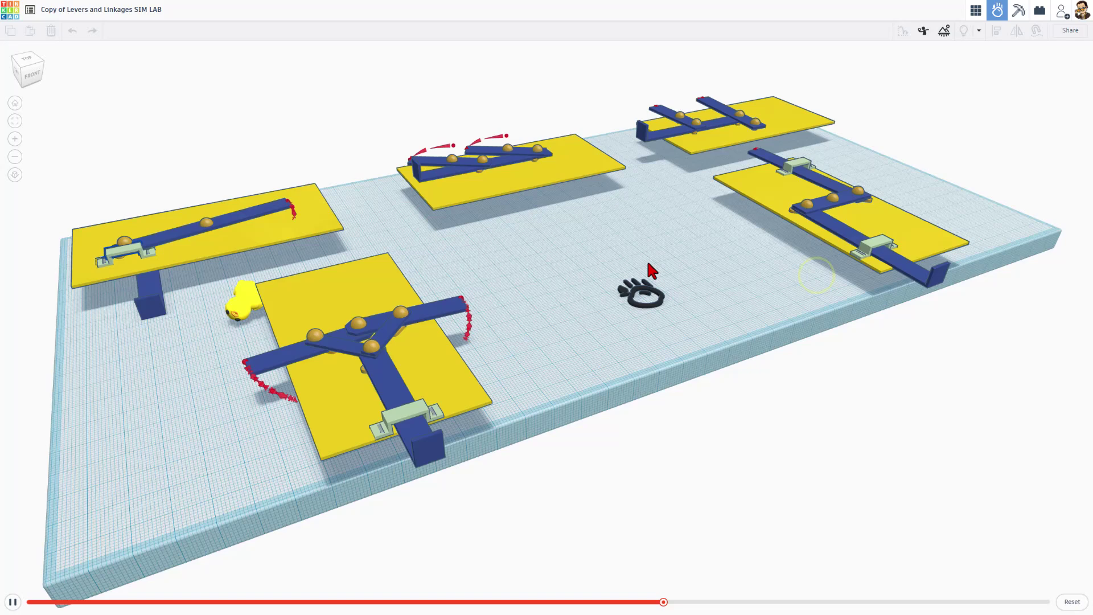
right_click_drag(648, 263, 620, 256)
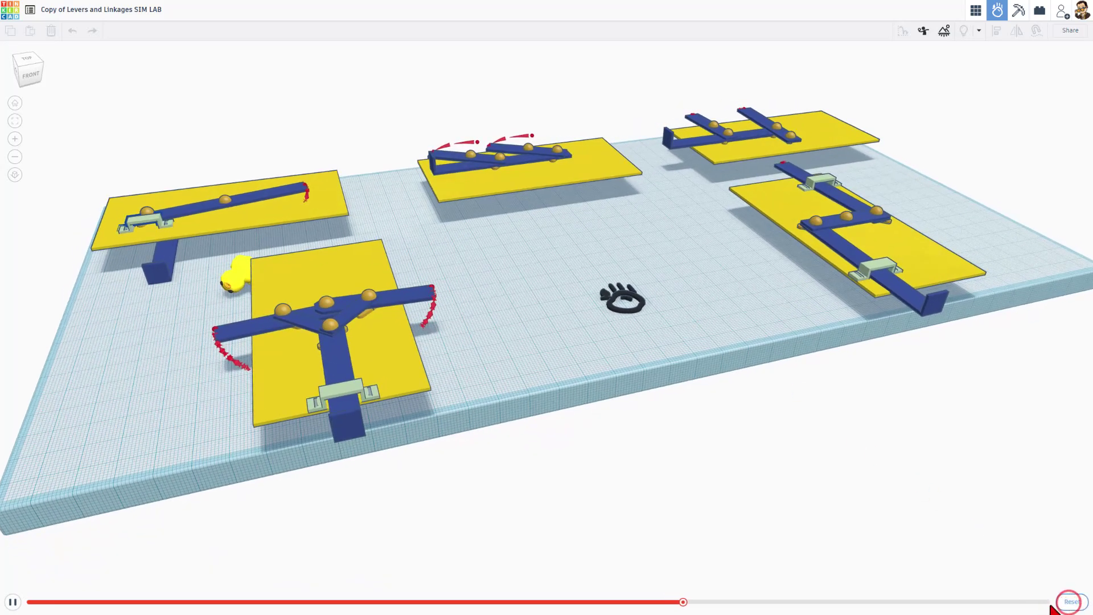
left_click(1068, 601)
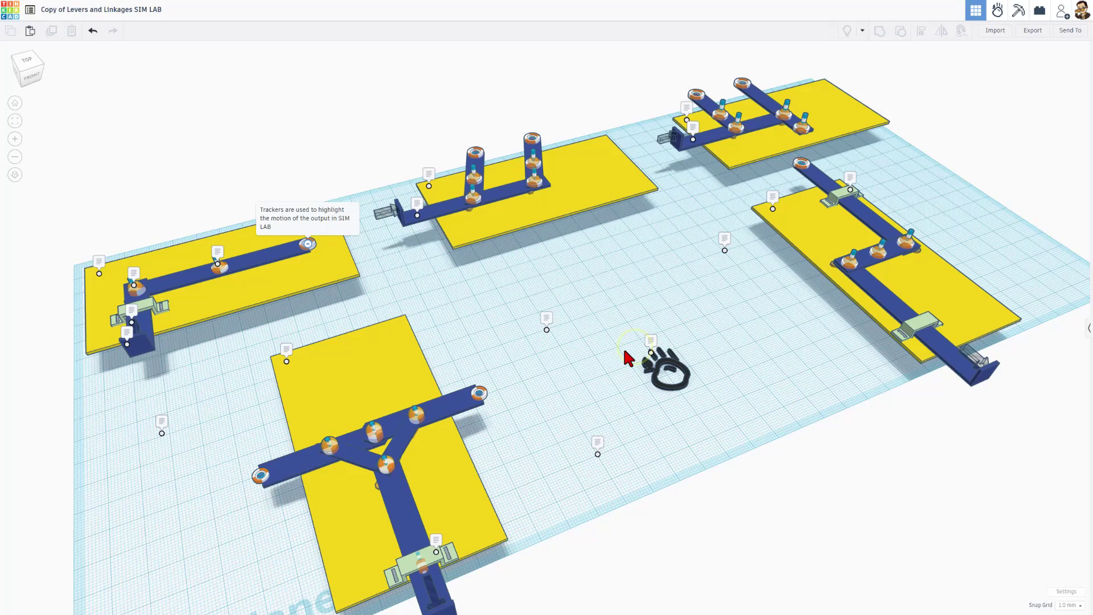
Step: Select the axle connector joining the card strip to the first lever of the middle two-lever mechanism
right_click_drag(625, 351, 588, 342)
scroll(579, 258, "up", 2)
right_click_drag(577, 252, 564, 273)
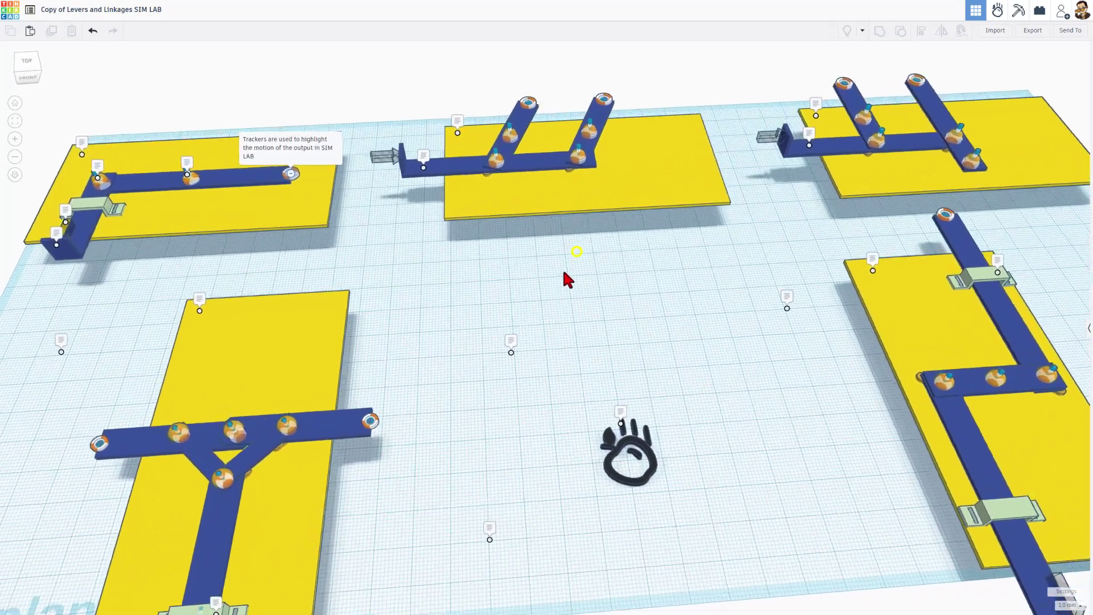
left_click(502, 167)
scroll(501, 163, "up", 1)
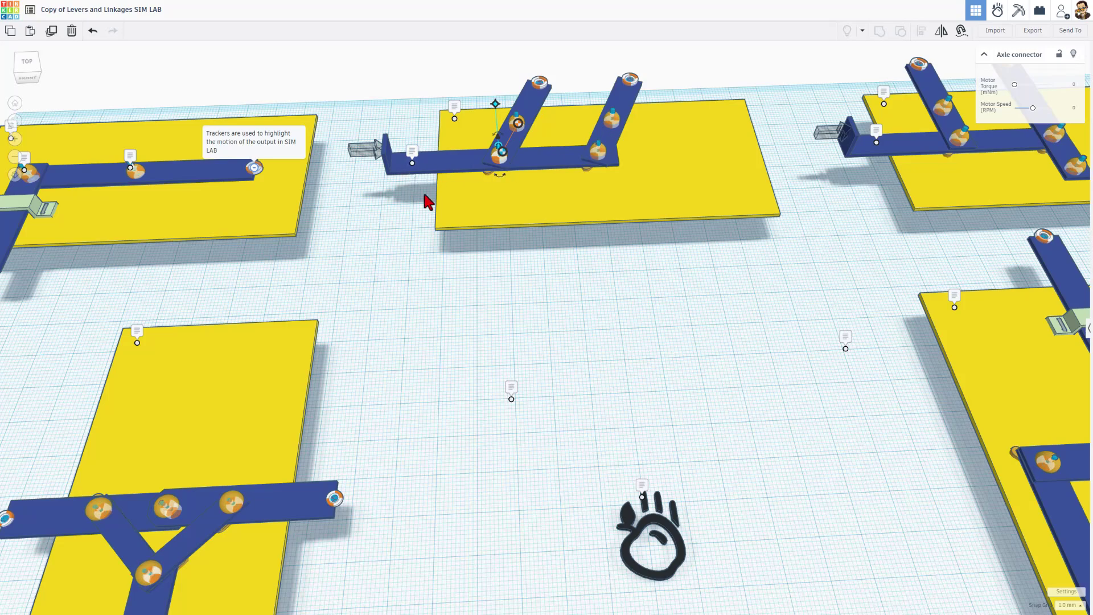
Step: Read the note on the two-lever mechanism's card strip, then examine its levers alongside the neighbouring mechanisms
right_click_drag(446, 233, 495, 209)
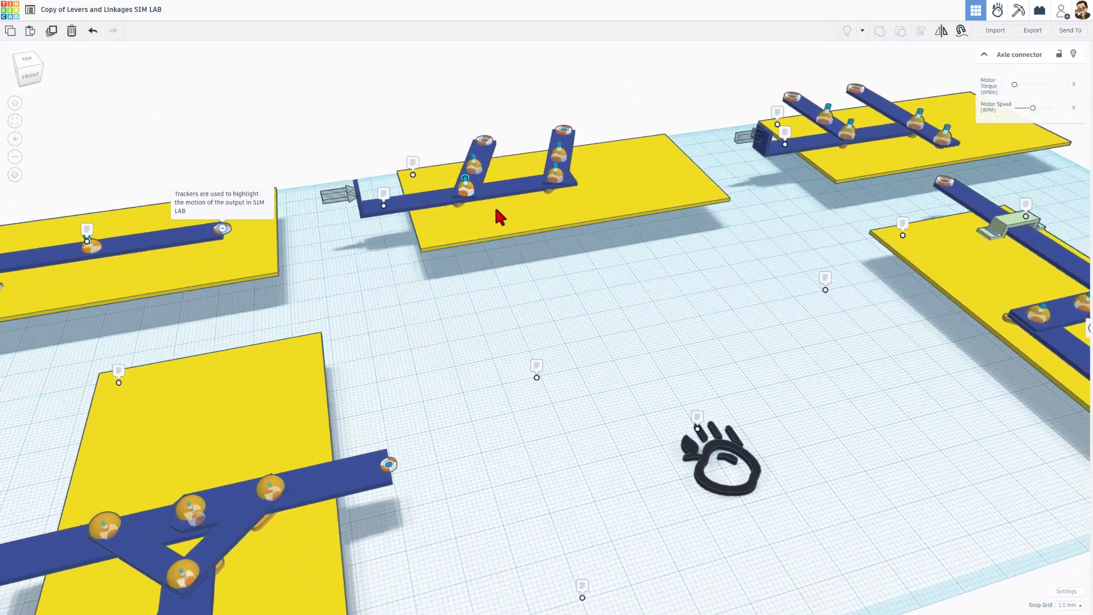
right_click_drag(630, 210, 612, 226)
left_click(394, 171)
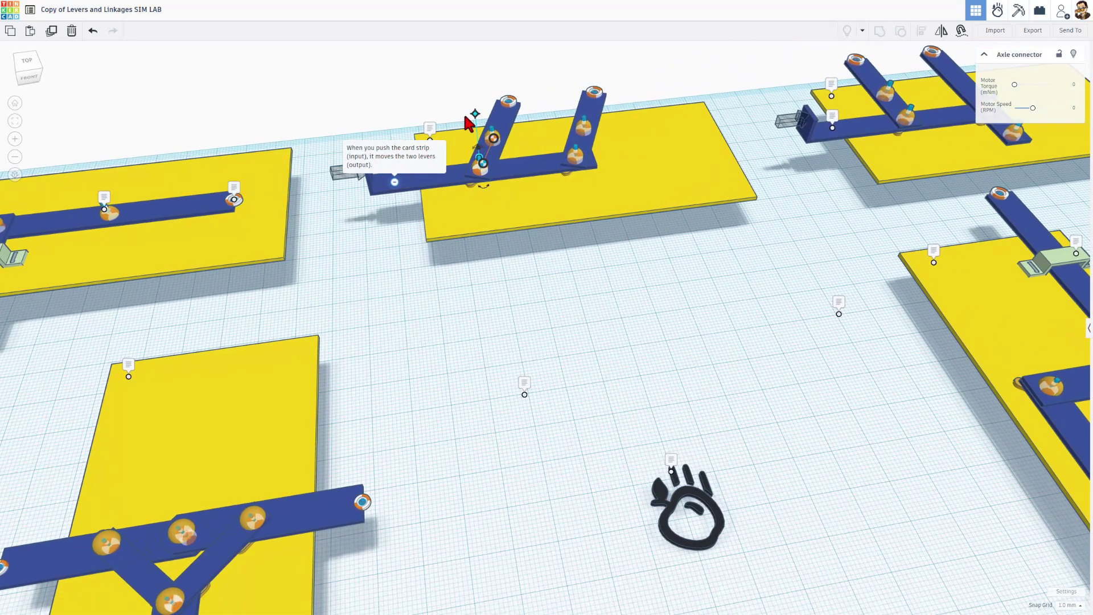
right_click_drag(602, 221, 563, 238)
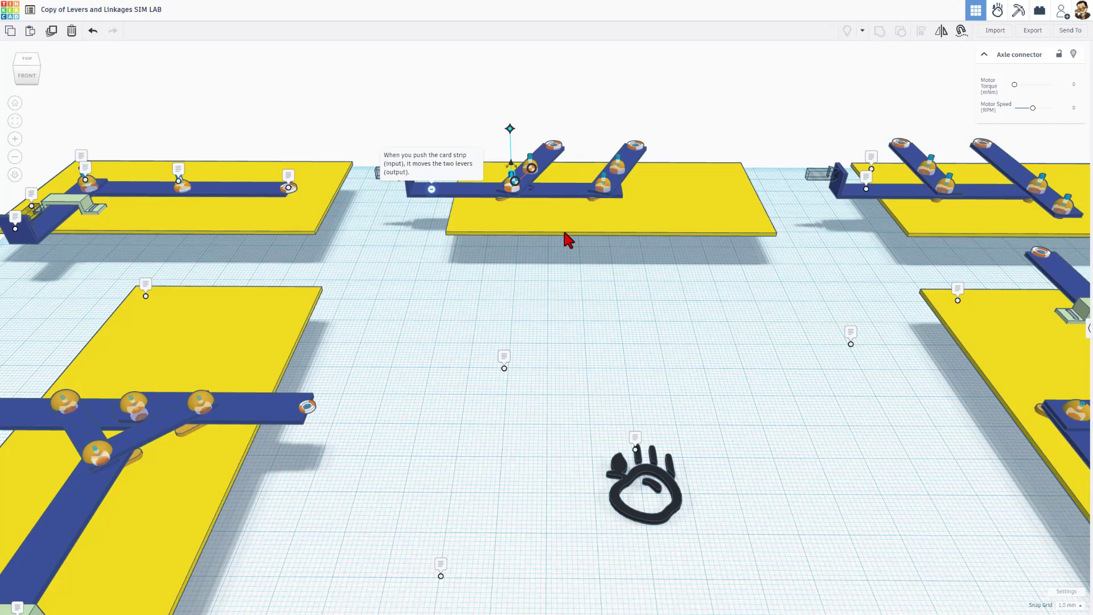
right_click_drag(586, 288, 594, 371)
scroll(586, 309, "down", 3)
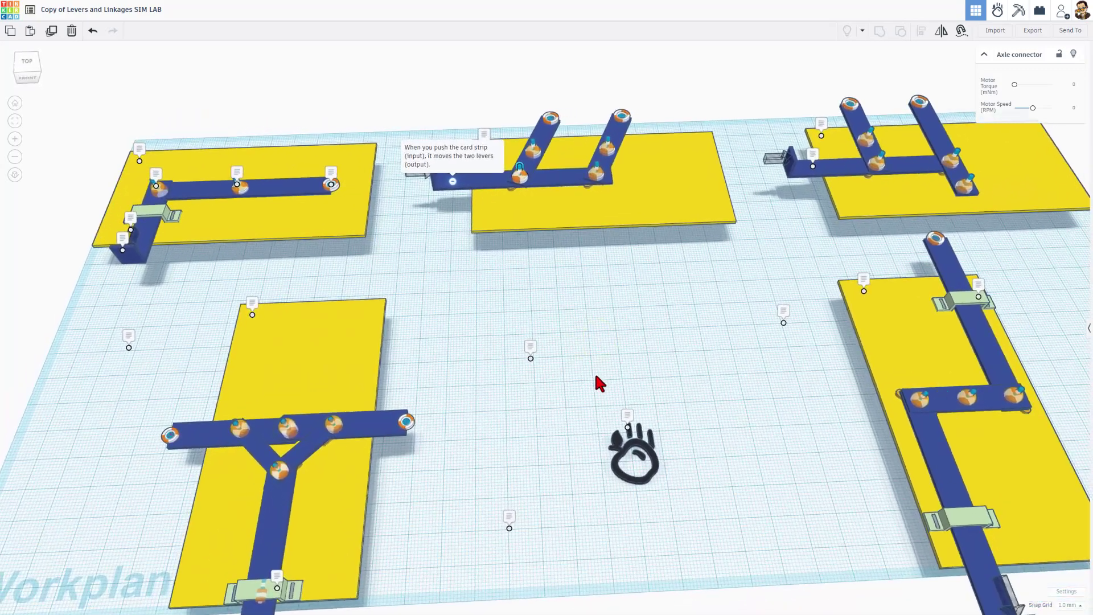